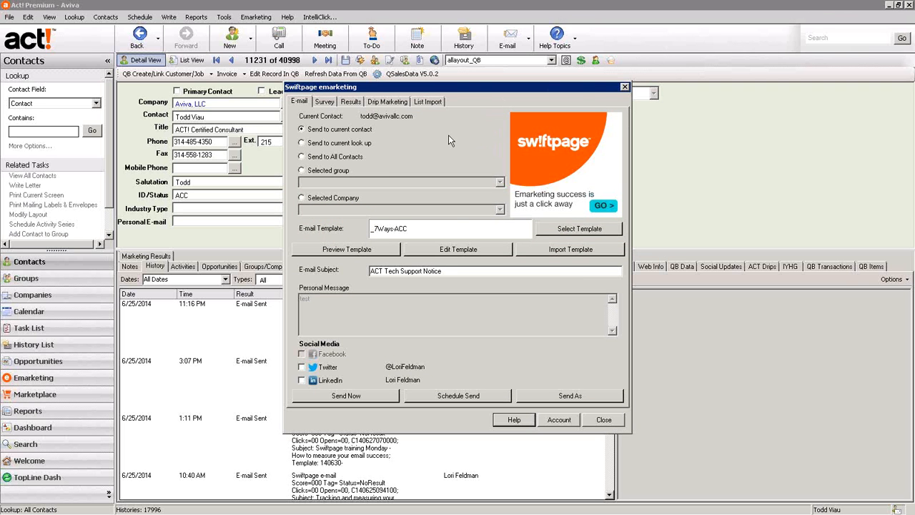
Go to the drip marketing Campaign Manager and start a new campaign.
left_click(391, 105)
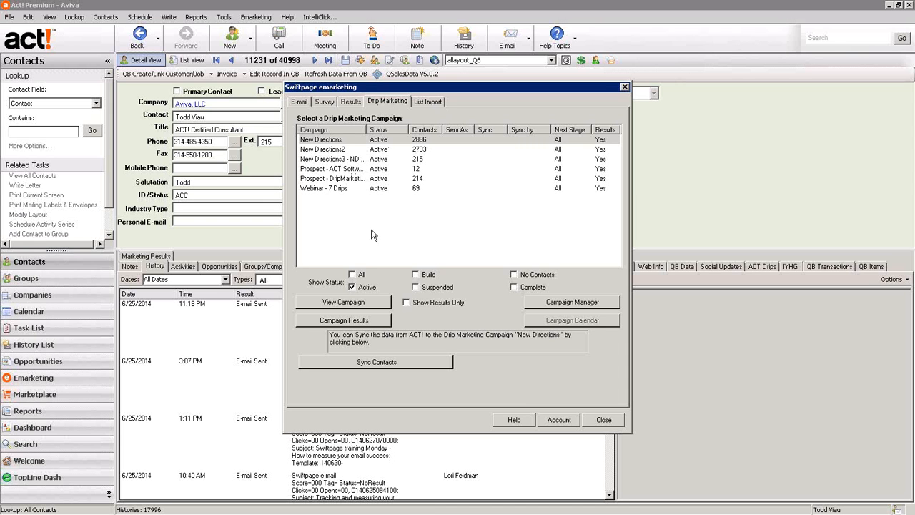
left_click(567, 306)
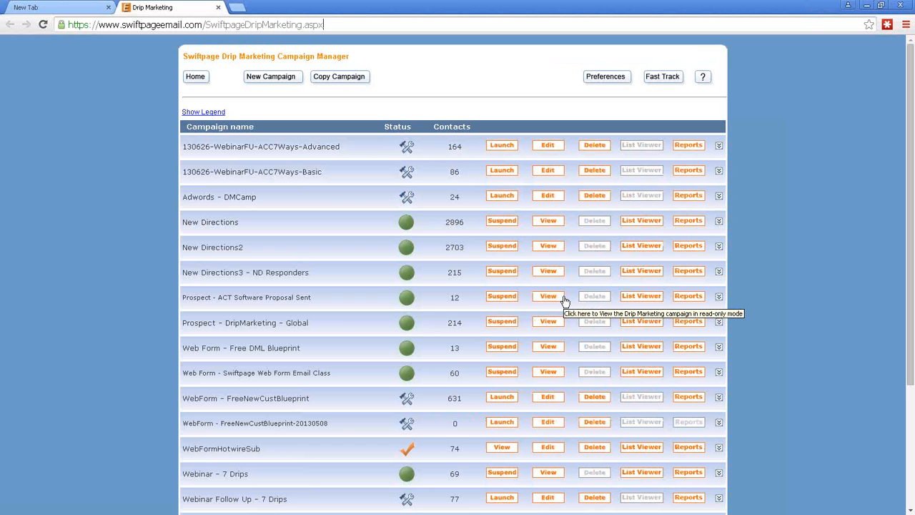
left_click(278, 81)
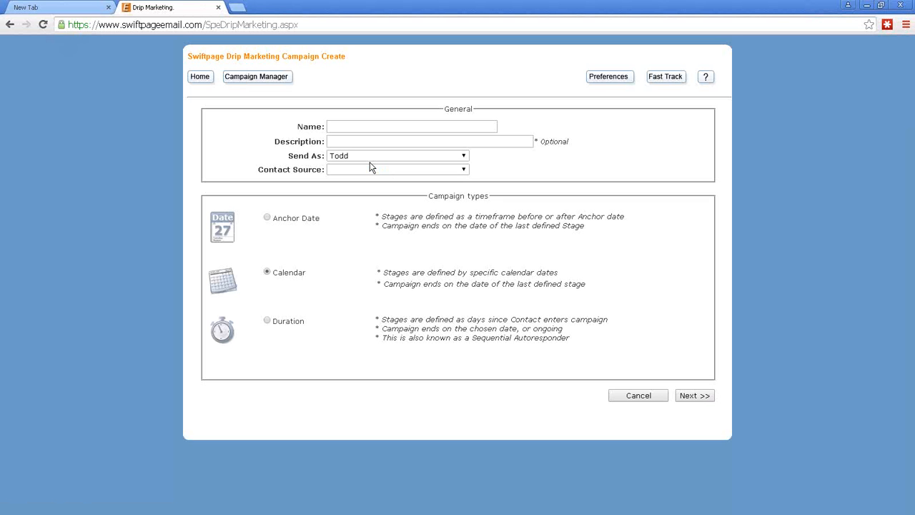
Name the campaign "DM-Demo Campaign", keep the default sender, and set the contact source to ACT!
left_click(368, 125)
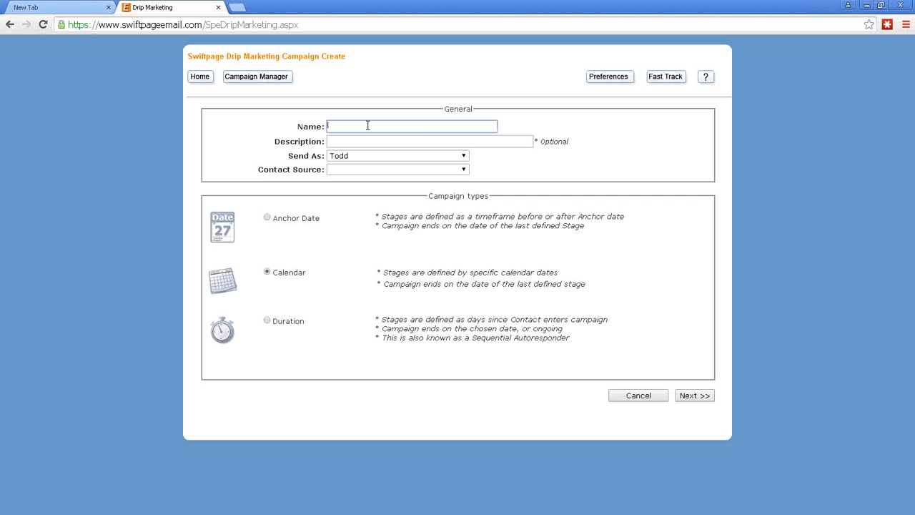
type("DM-Demo Campaign")
key("Tab")
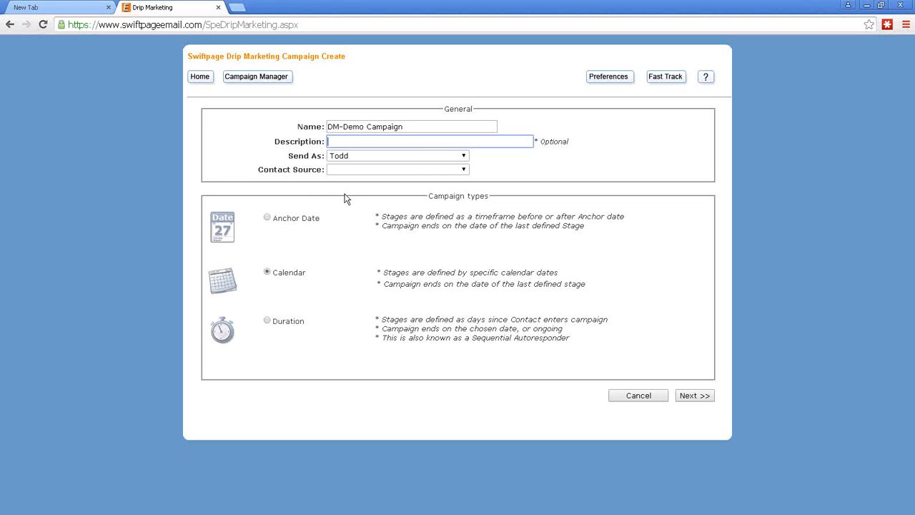
left_click(379, 157)
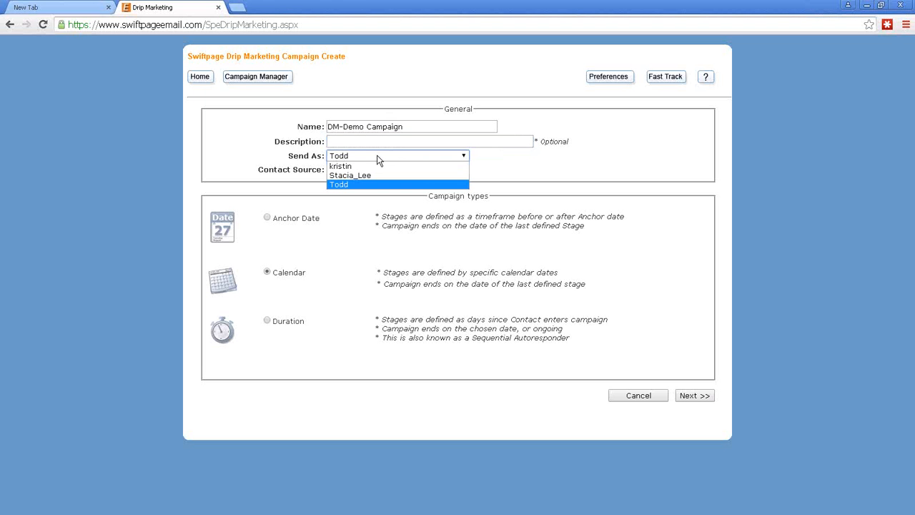
left_click(339, 186)
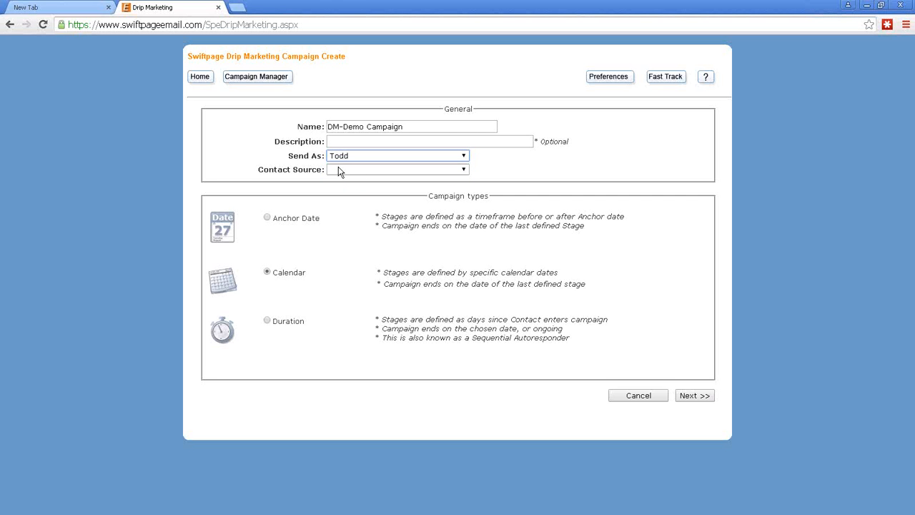
left_click(342, 172)
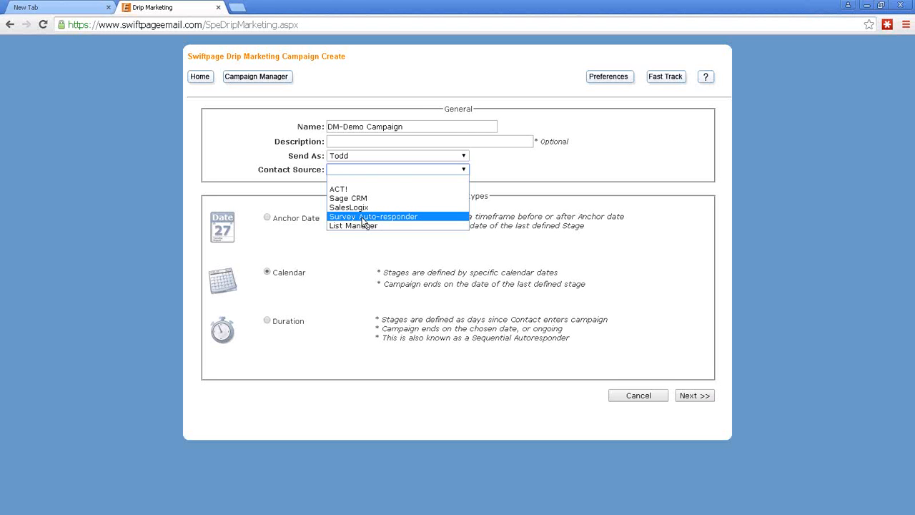
left_click(347, 192)
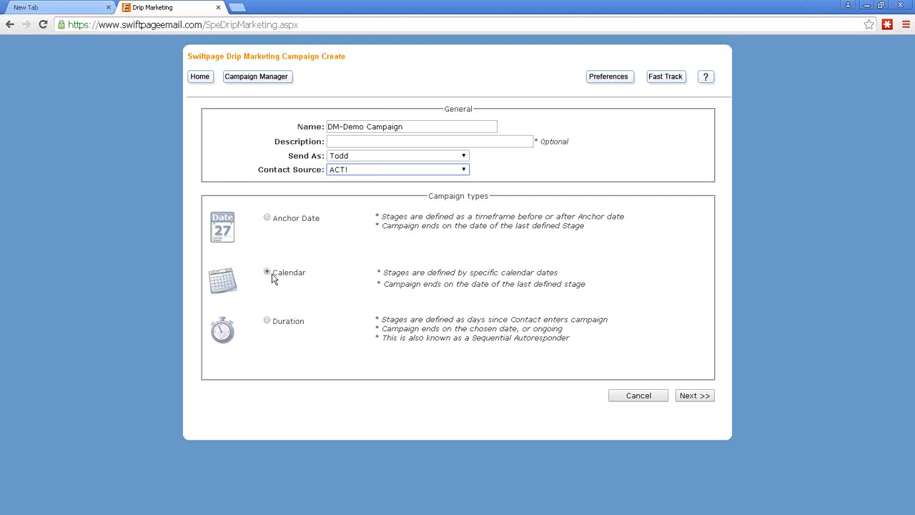
Make it a Duration campaign ending March 16, 2017, and continue to the stage selection.
left_click(268, 321)
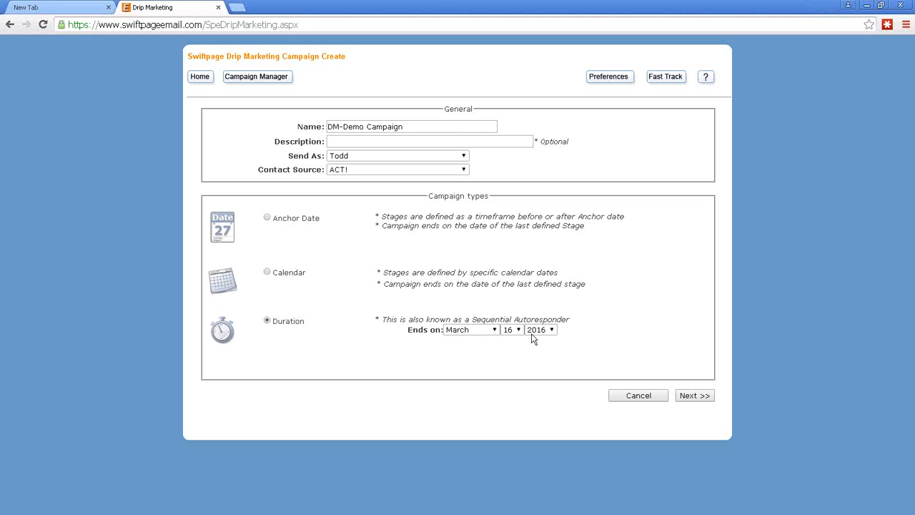
left_click(552, 331)
left_click(542, 359)
left_click(701, 395)
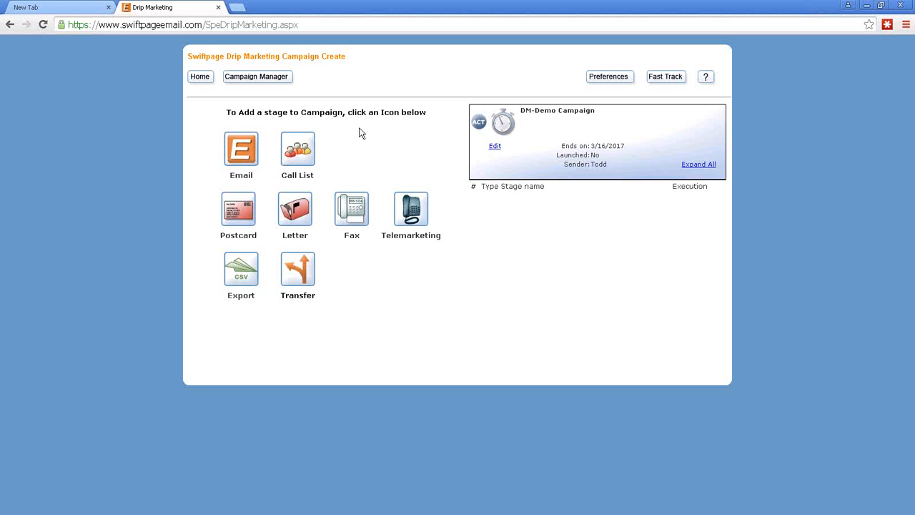
Start an Email stage named "DM-Test Campaign-01" with the subject "Hello".
left_click(241, 150)
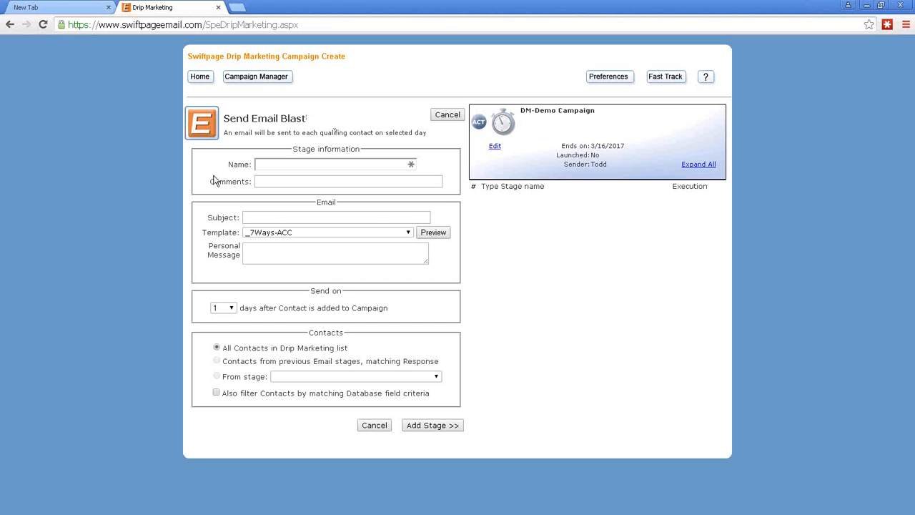
left_click(278, 164)
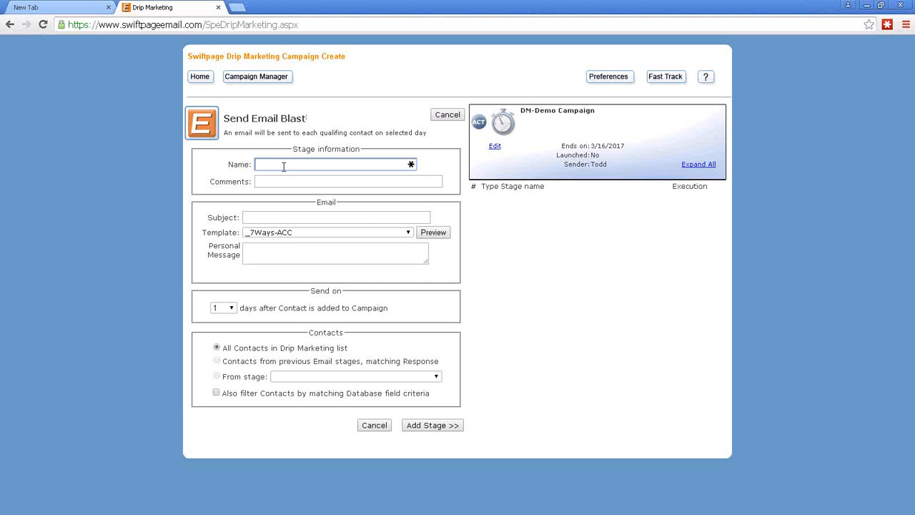
type("DM-Test Campaign-01")
left_click(263, 218)
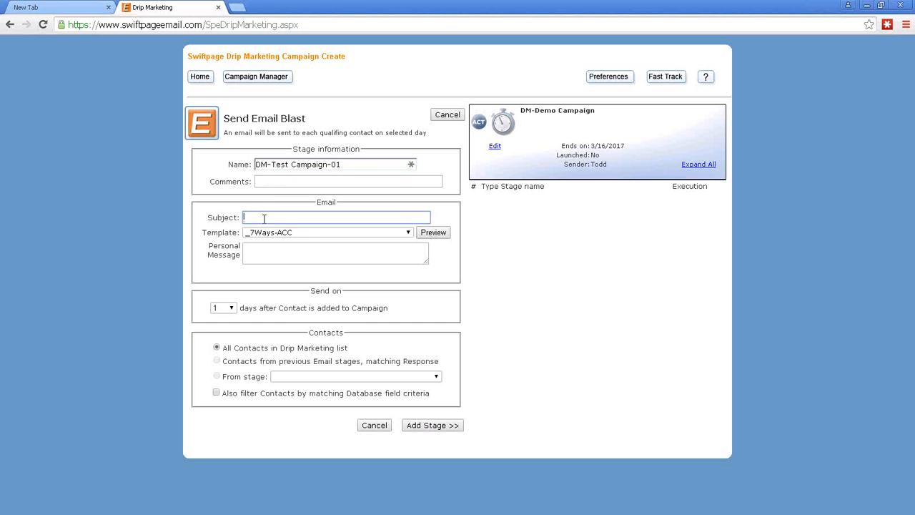
type("Hello")
Choose DM-ProposalFU-01 as the template for the first email stage.
left_click(405, 235)
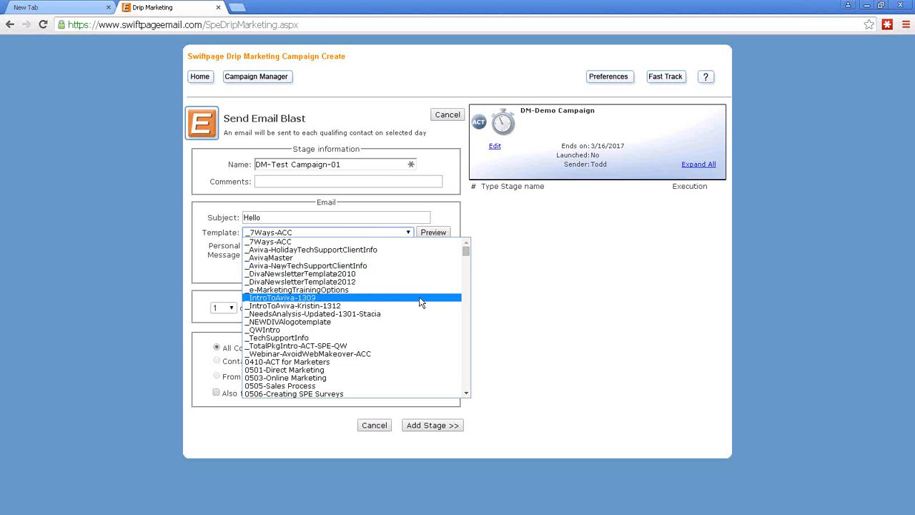
left_click_drag(466, 251, 467, 265)
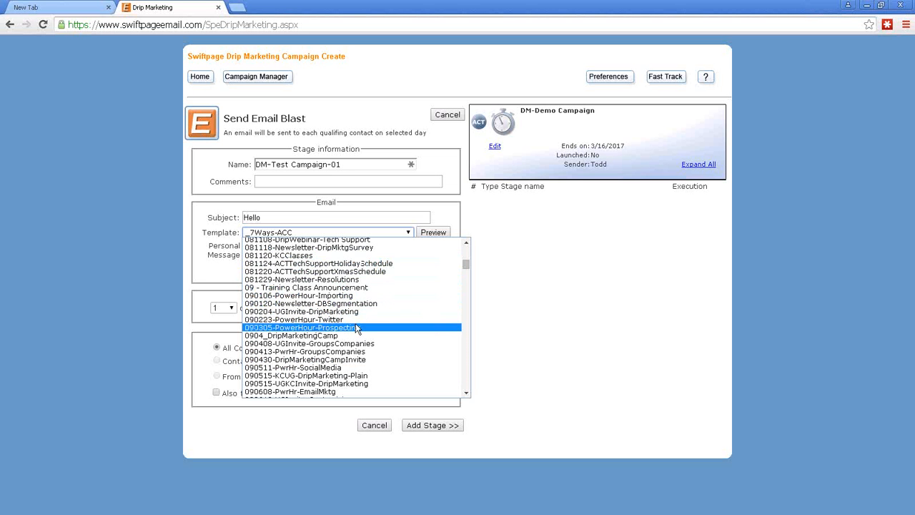
left_click_drag(466, 265, 466, 311)
left_click_drag(467, 303, 467, 301)
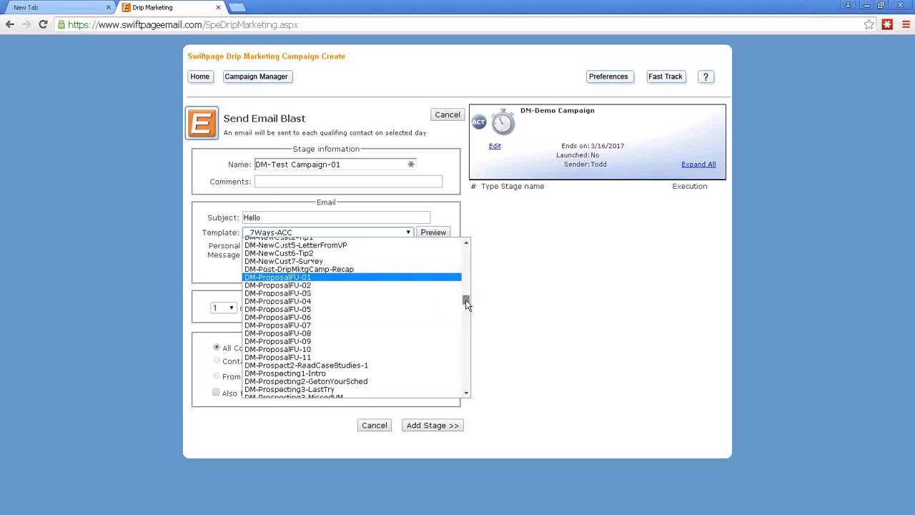
scroll(300, 336, "down", 1)
left_click(277, 283)
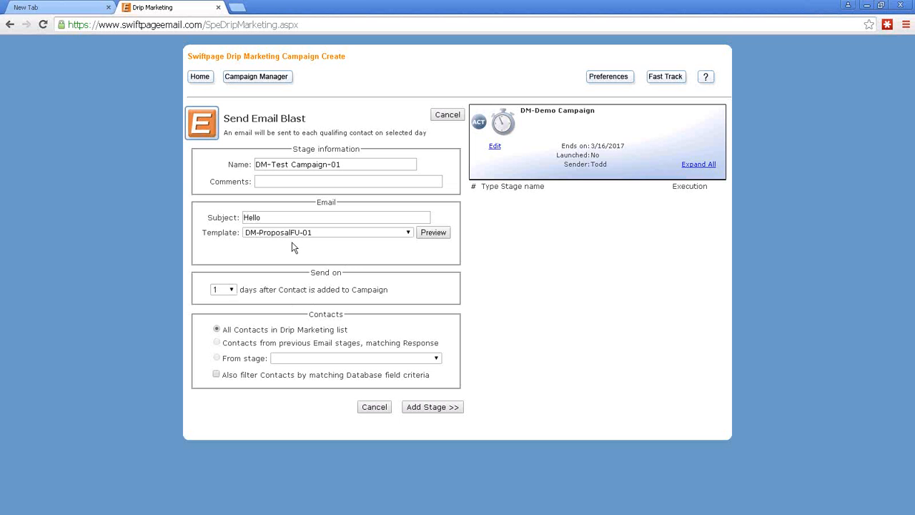
Keep the first email's send time at 1 day after the contact joins and add the stage to the campaign.
left_click(230, 290)
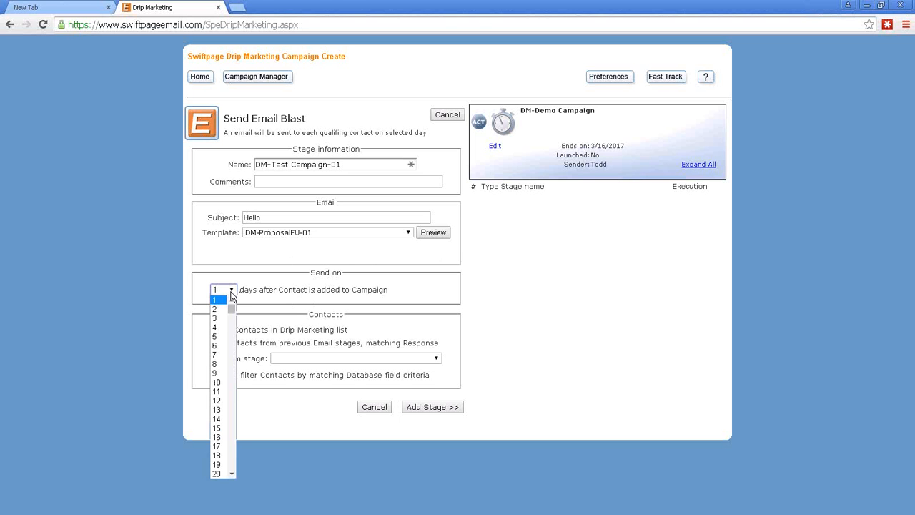
left_click(231, 294)
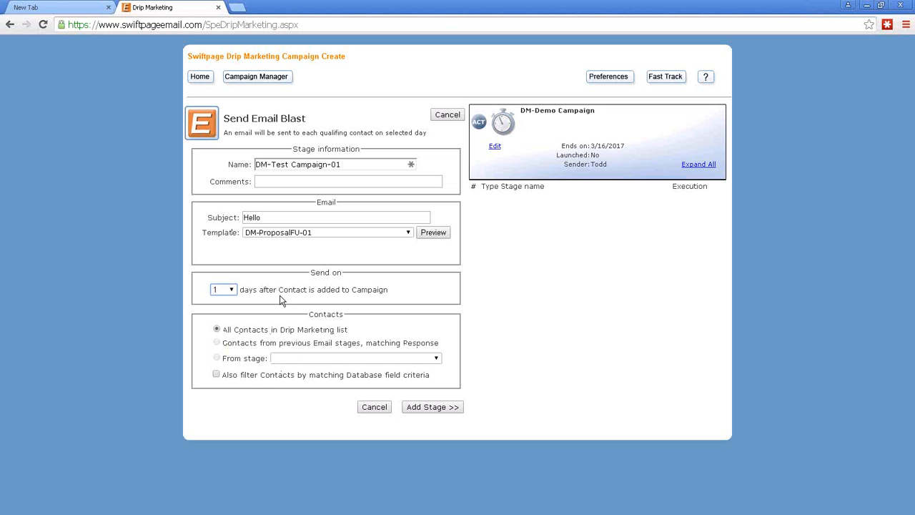
left_click(444, 409)
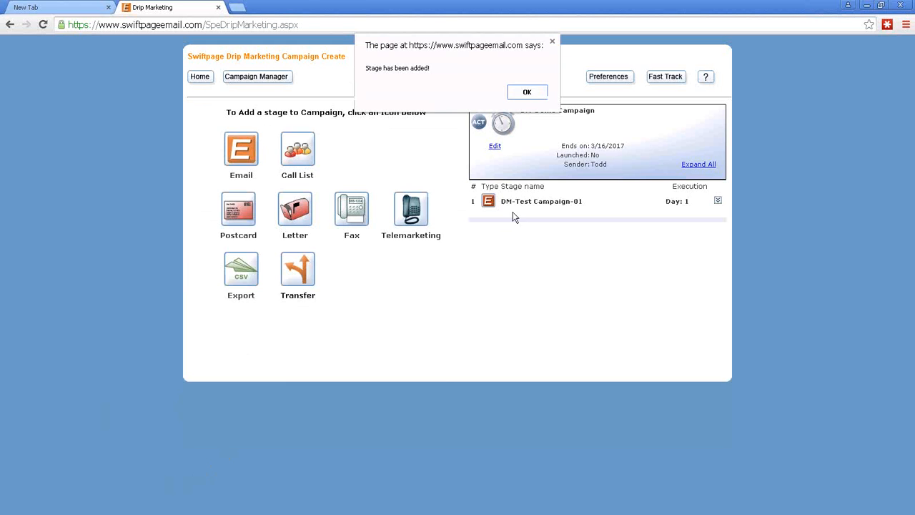
left_click(527, 93)
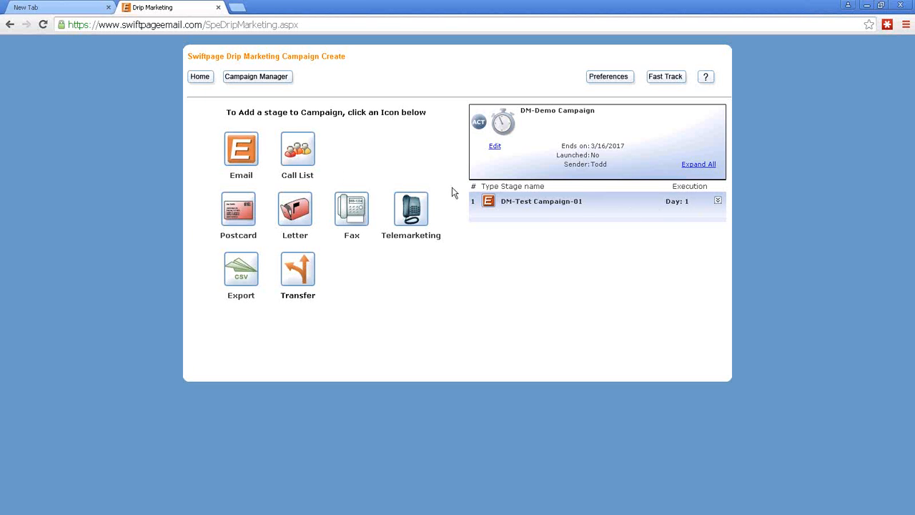
Start a second Email stage named "DM-Test Campaign-02" with the subject "How are things?".
left_click(241, 156)
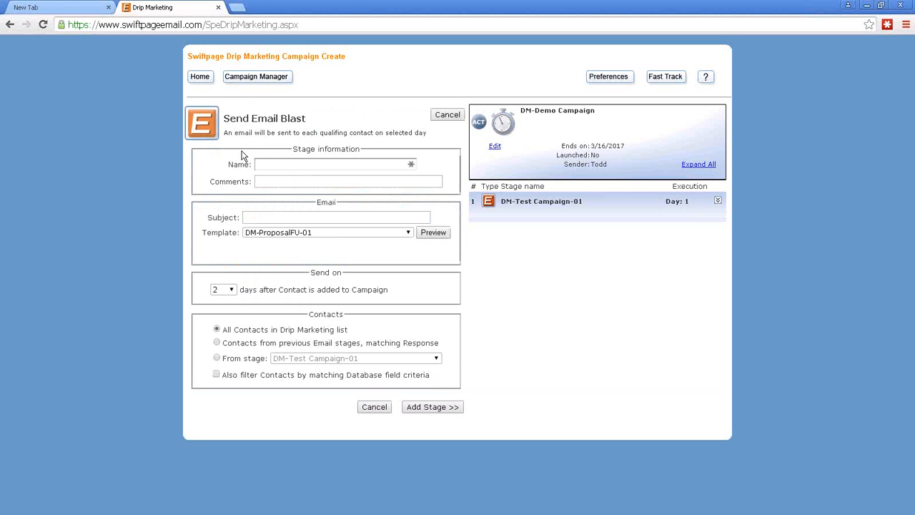
left_click(269, 160)
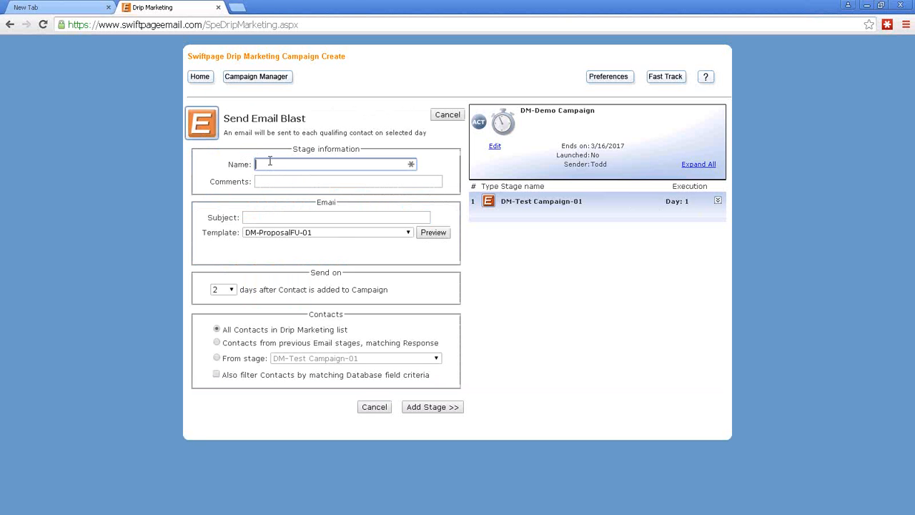
type("DM-Test Campagin")
key("BackSpace")
key("BackSpace")
type("ign-02")
left_click(251, 218)
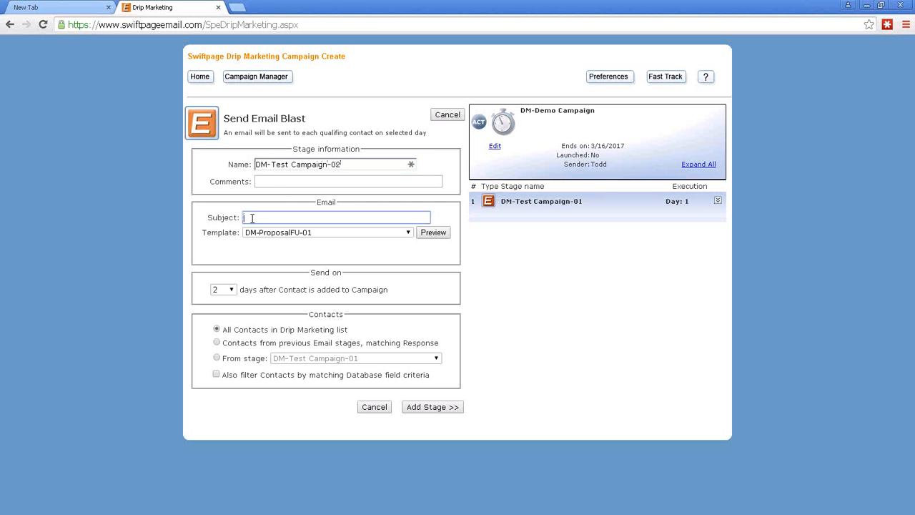
type("How are things?")
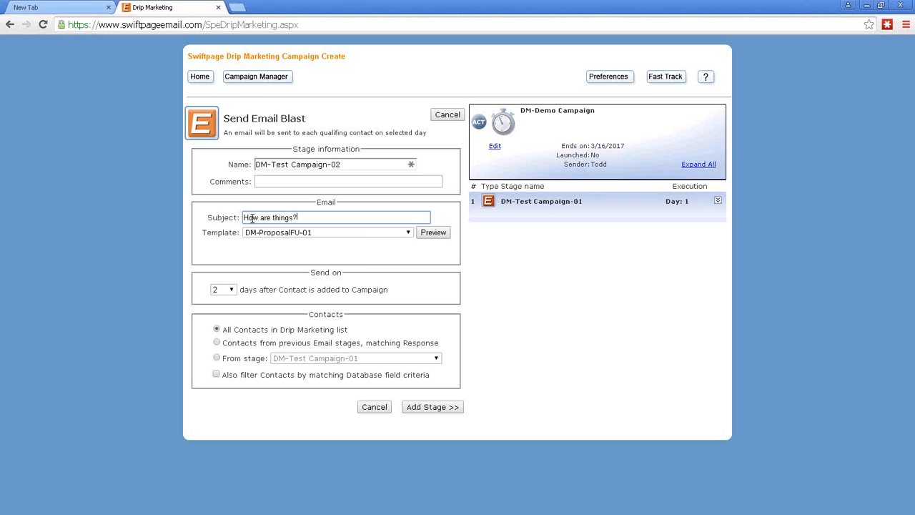
Choose DM-ProposalFU-02 as the template for the second email stage.
left_click(309, 233)
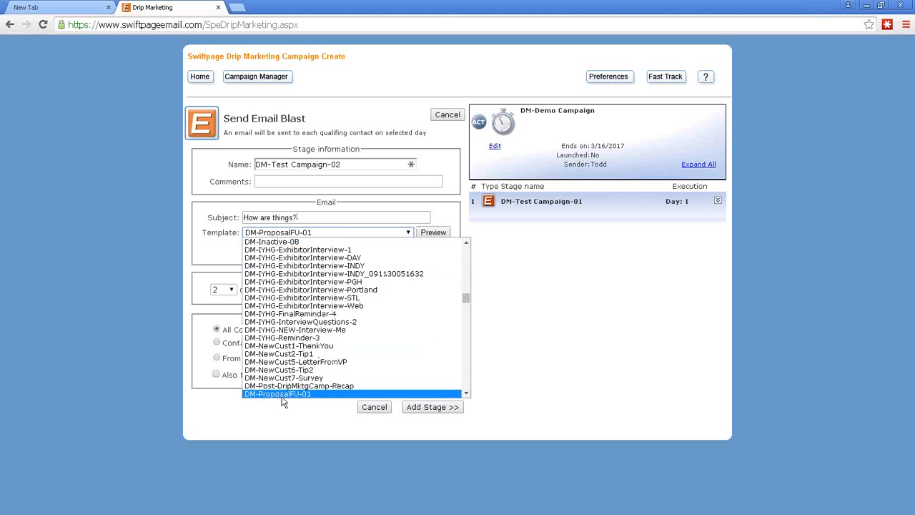
scroll(466, 397, "down", 2)
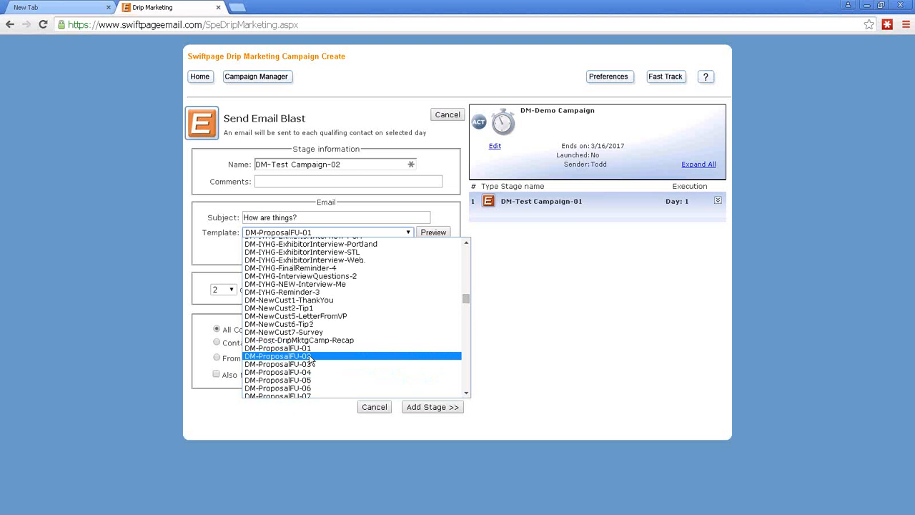
left_click(306, 358)
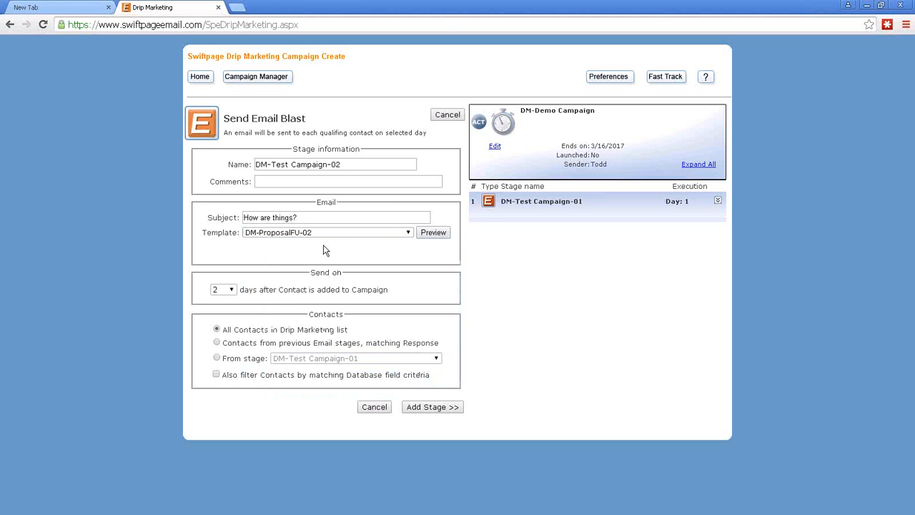
Set the second email to send 3 days after the contact is added and add the stage to the campaign.
left_click(230, 292)
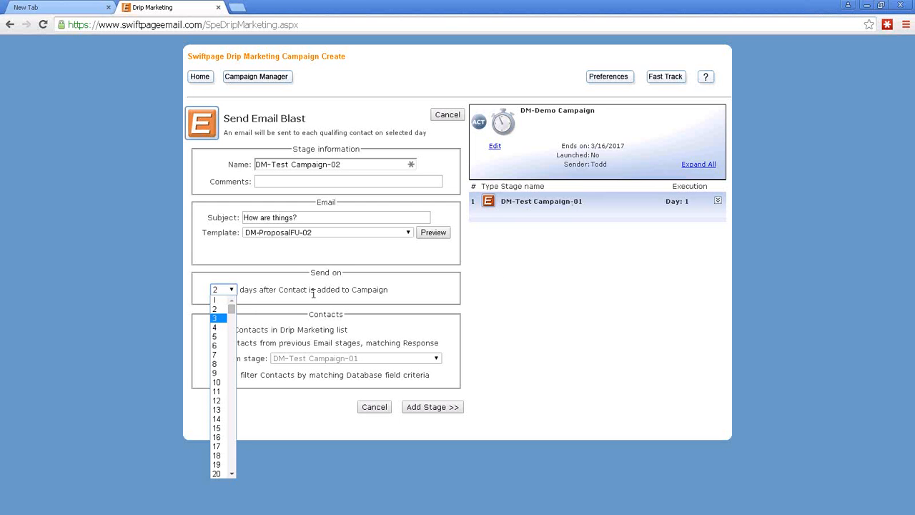
left_click(216, 319)
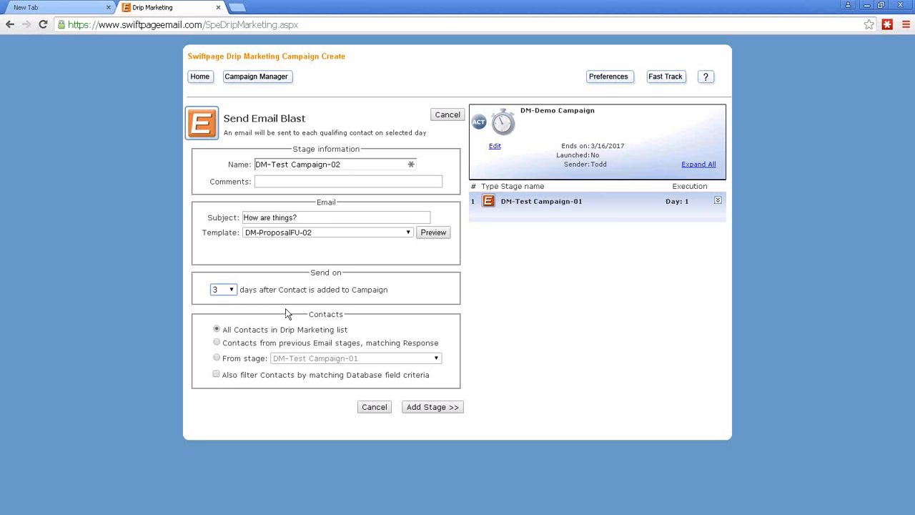
left_click(263, 311)
left_click(438, 407)
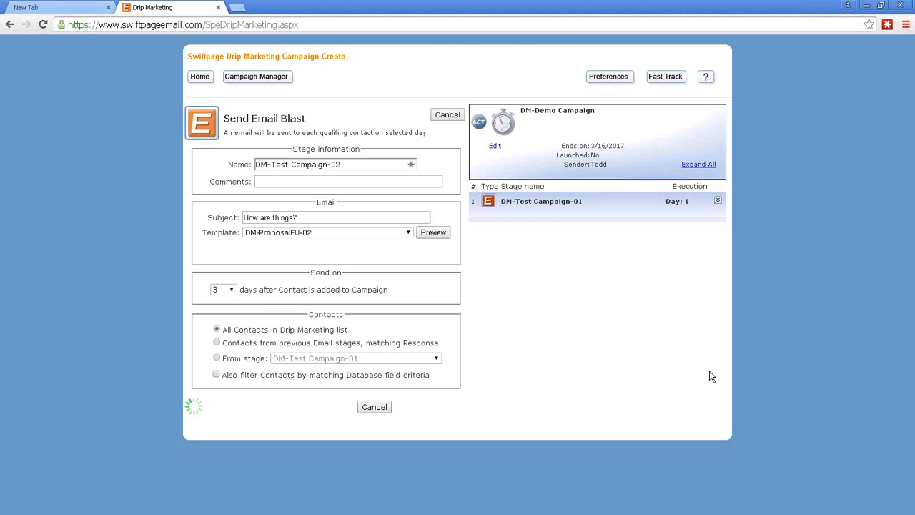
left_click(535, 93)
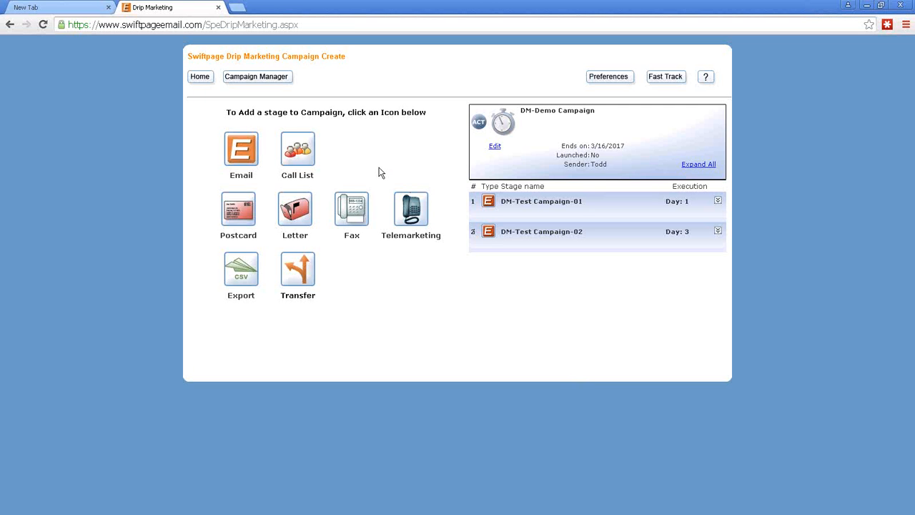
Start a Call List stage named "DM-Test Campaign-01-CL" that is created 3 days after the contact is added to the campaign.
left_click(299, 149)
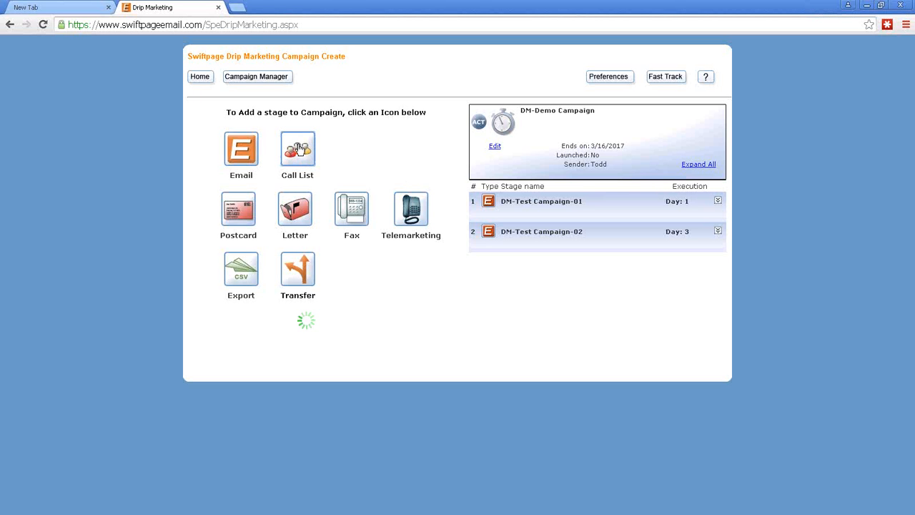
left_click(272, 164)
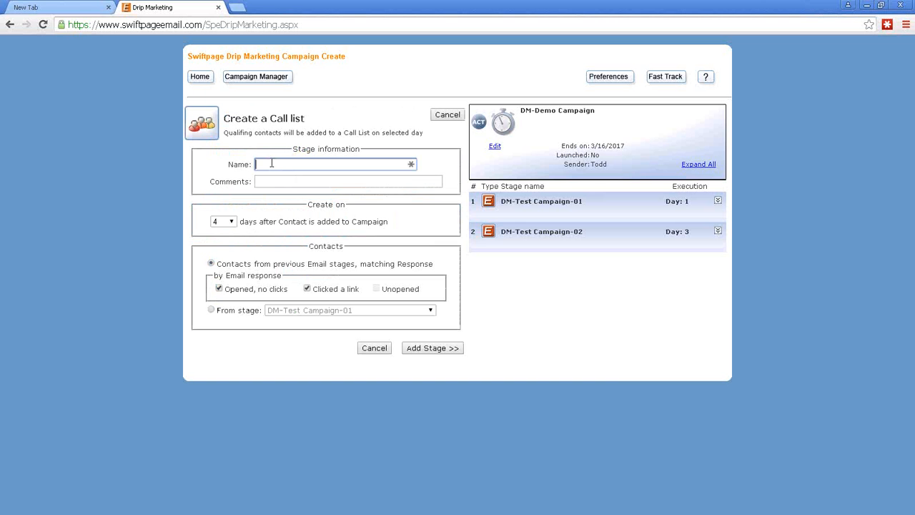
type("DM-Test Camp")
key("BackSpace")
key("BackSpace")
type("aign")
left_click(221, 222)
left_click(219, 251)
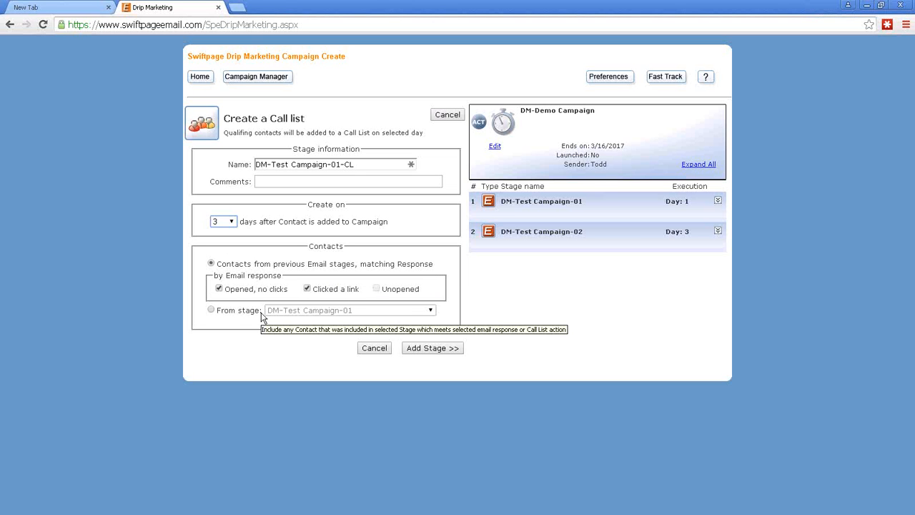
Draw the call list's contacts from the DM-Test Campaign-01 stage and add the stage to the campaign.
left_click(211, 311)
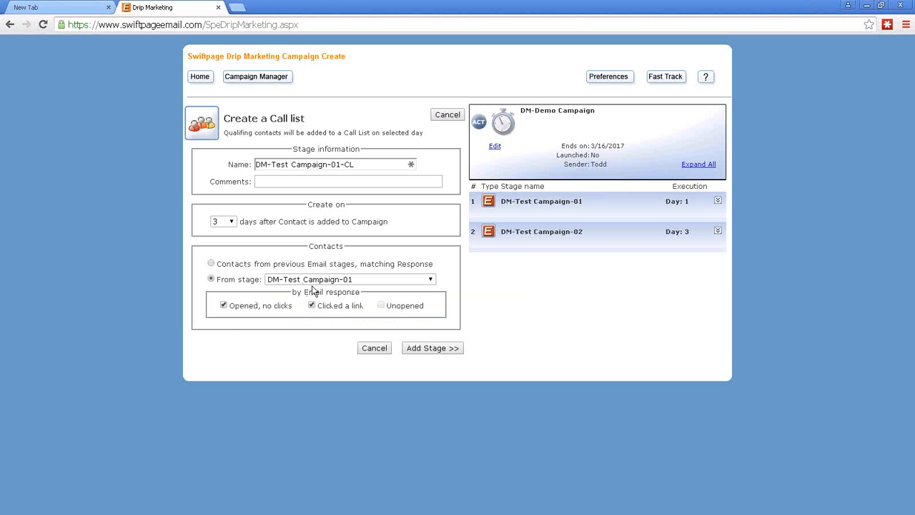
left_click(433, 348)
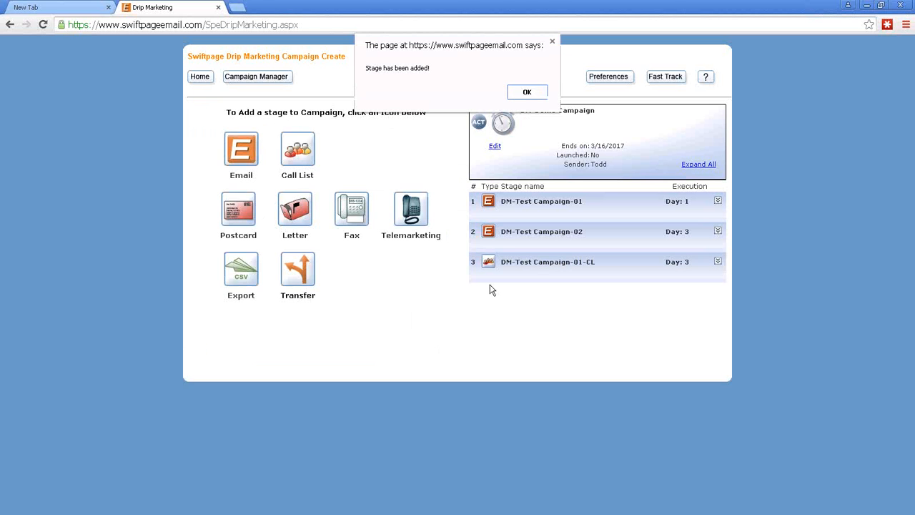
left_click(527, 94)
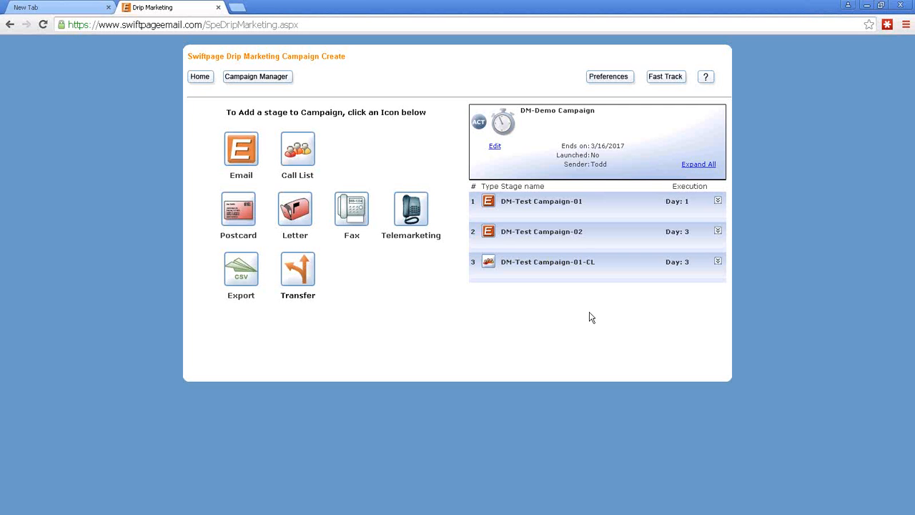
Start a second Call List stage named "DM-Test Campaign-02-CL" that is created 5 days after the contact is added.
left_click(299, 156)
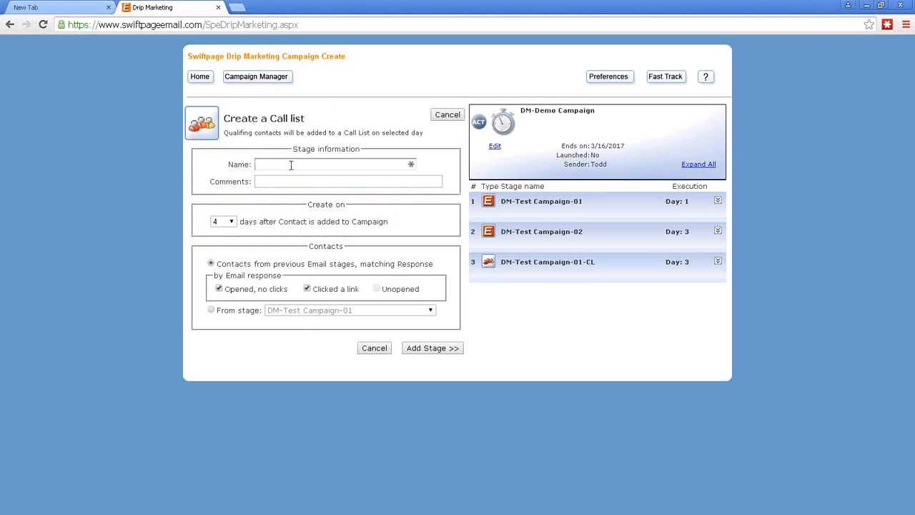
left_click(291, 166)
type("DM")
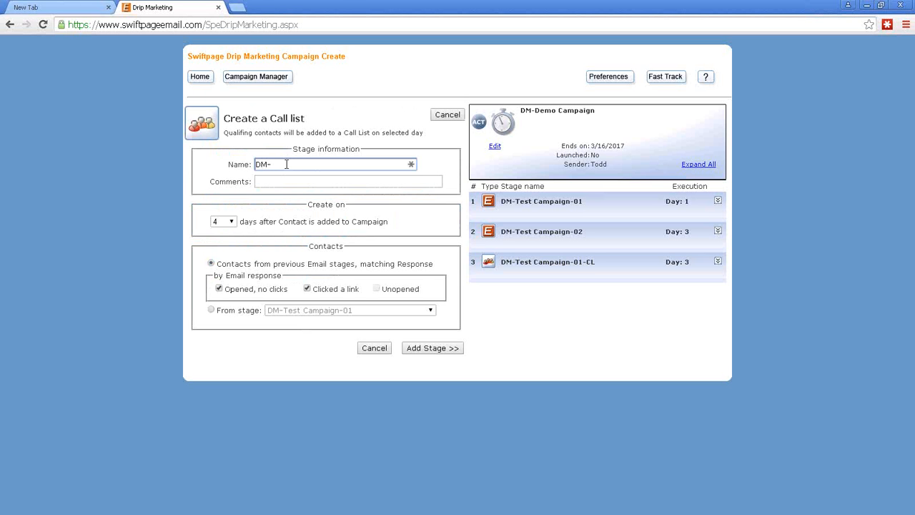
type("-Test Campaign-02-CL")
left_click(232, 221)
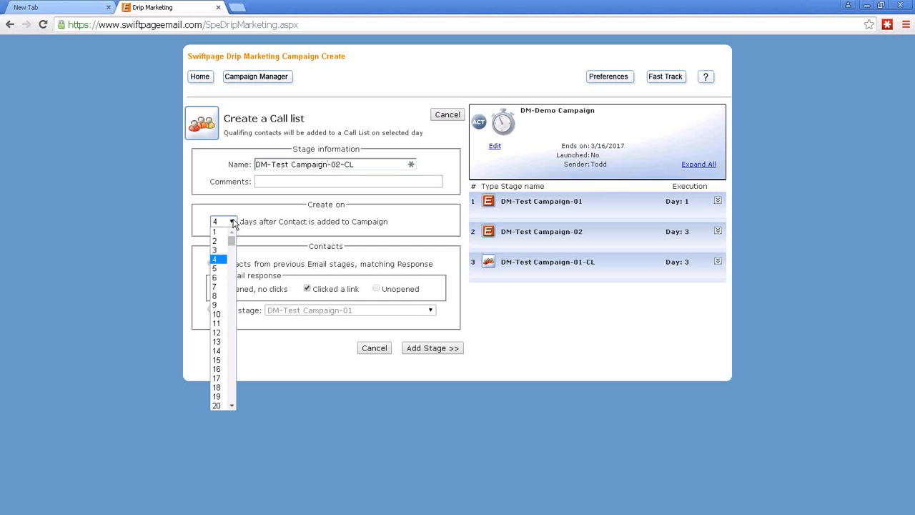
left_click(219, 269)
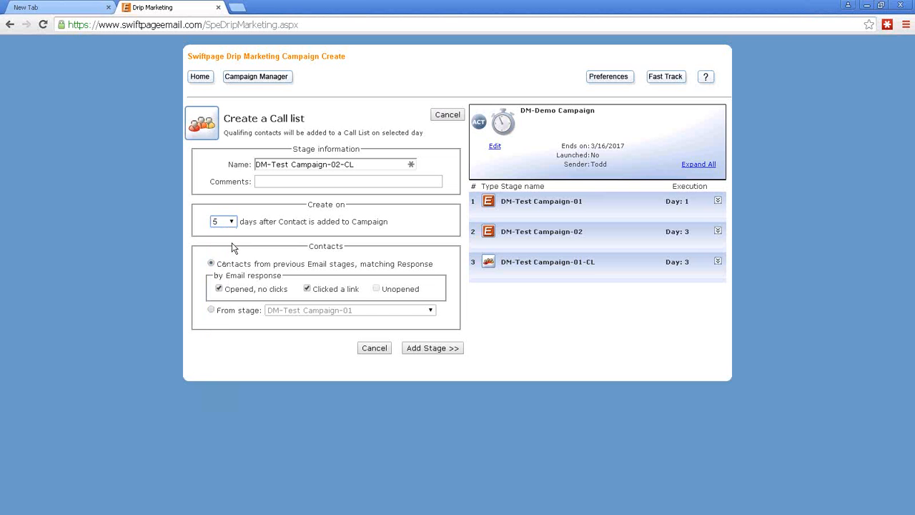
Draw the second call list's contacts from the DM-Test Campaign-02 stage and add the stage to the campaign.
left_click(211, 310)
left_click(342, 280)
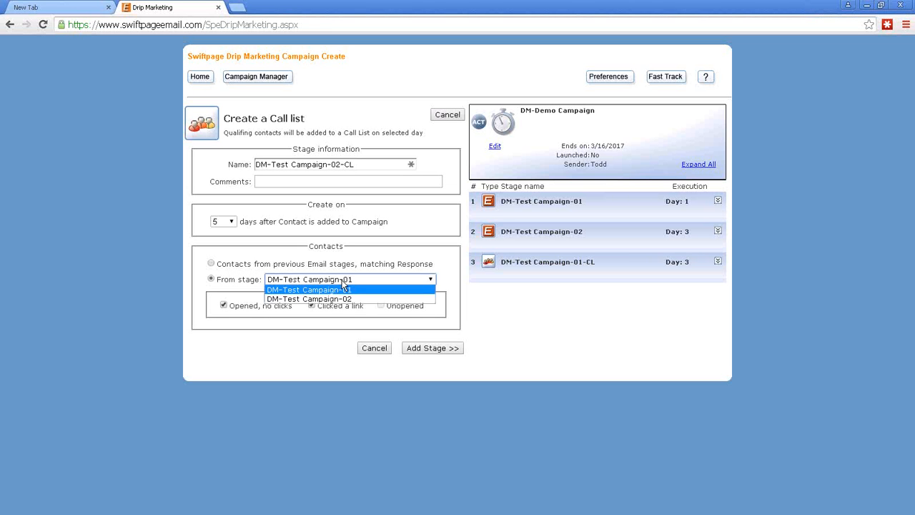
left_click(324, 299)
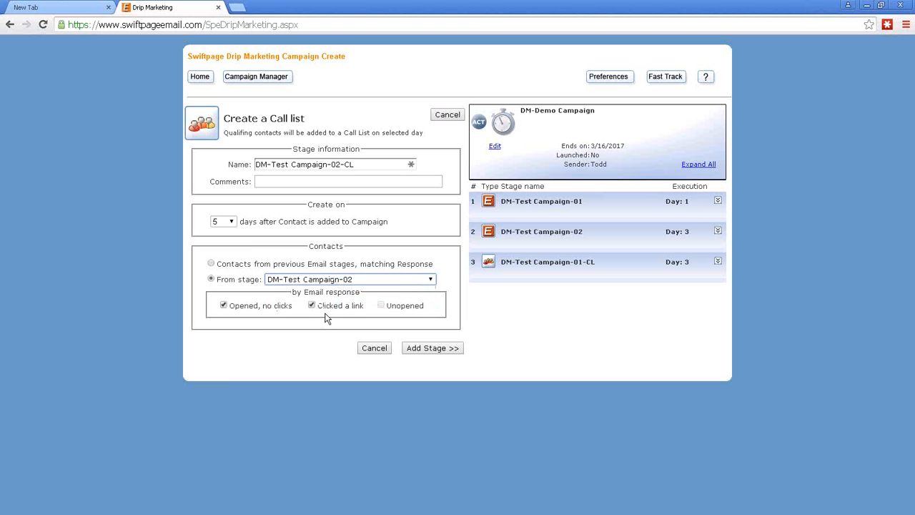
left_click(433, 350)
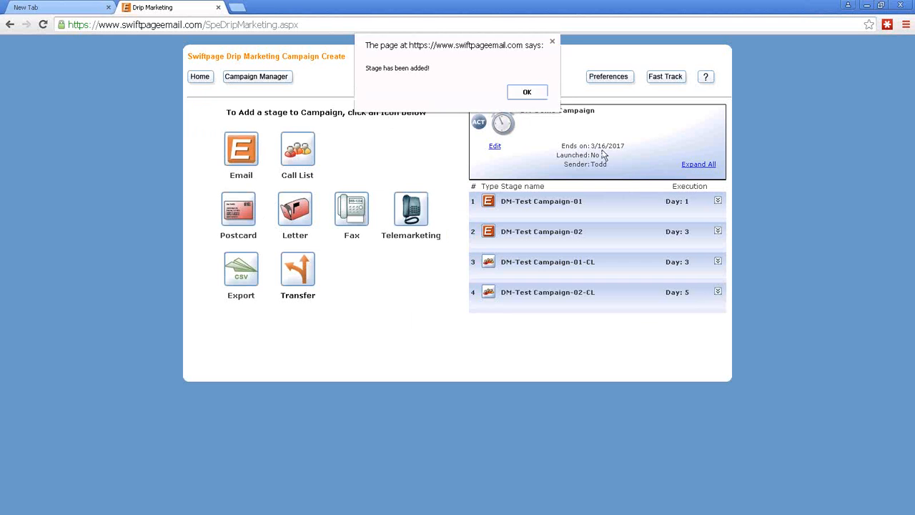
left_click(535, 91)
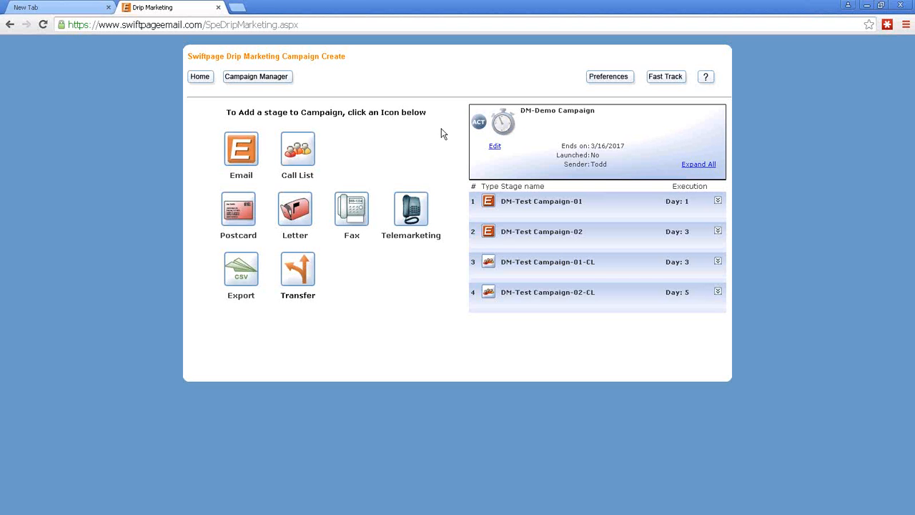
Start a third Email stage named "DM-Test Campaign-01-R1" with the subject "Hello".
left_click(239, 152)
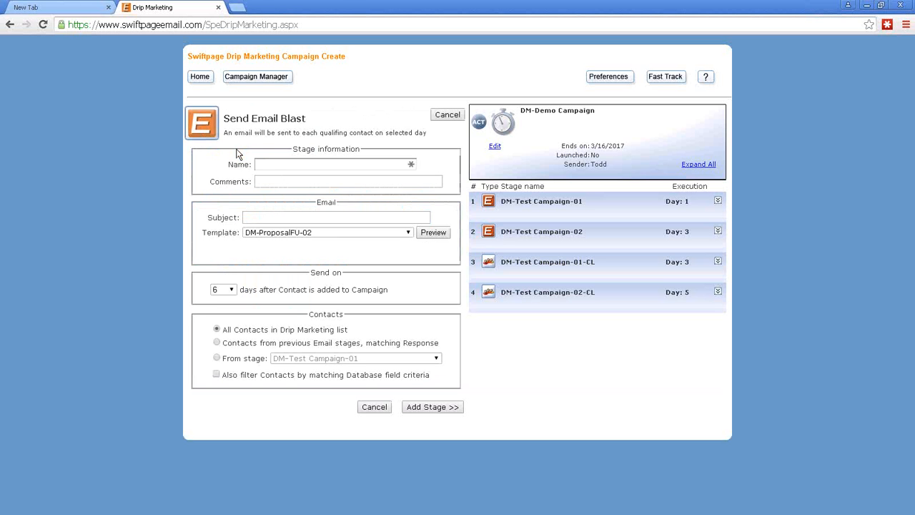
left_click(286, 163)
type("DM")
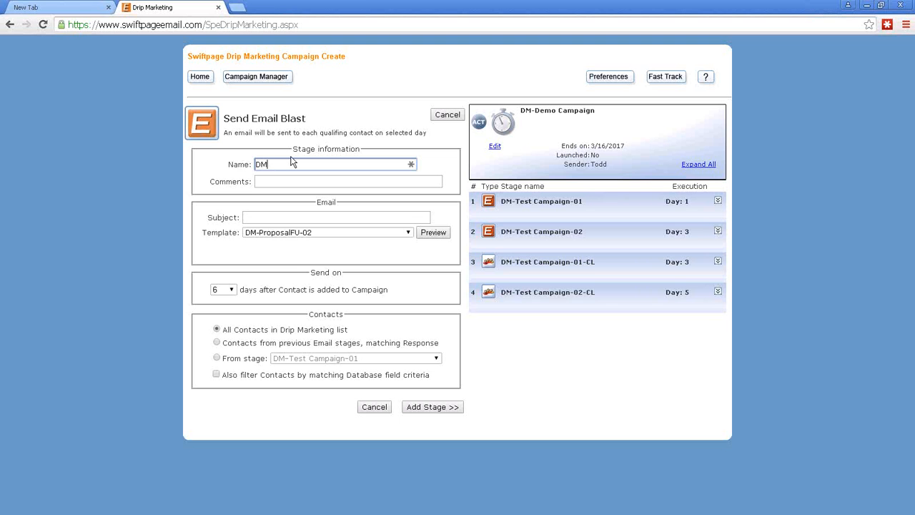
type("-Test")
type("Campaign-01-R1")
left_click(266, 217)
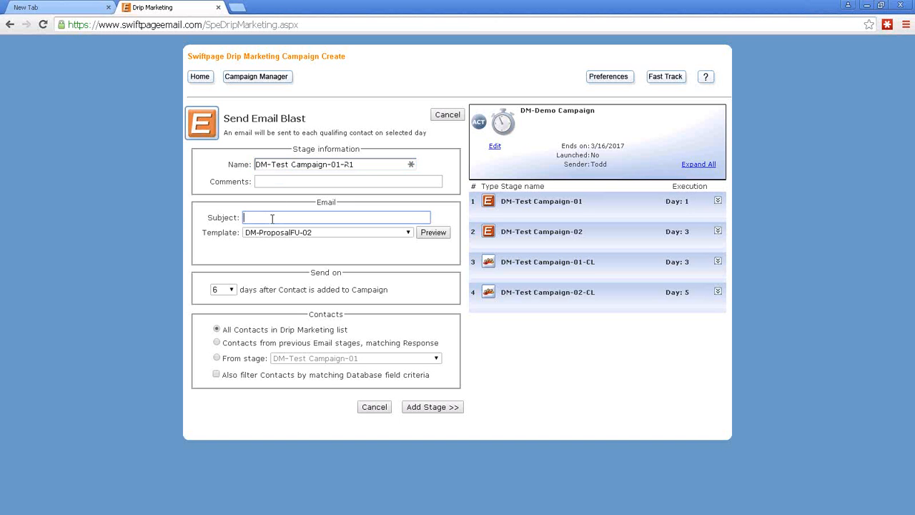
type("Hello!")
Choose DM-ProposalFU-01 as the template for this email and set it to send 3 days after the contact is added.
left_click(290, 236)
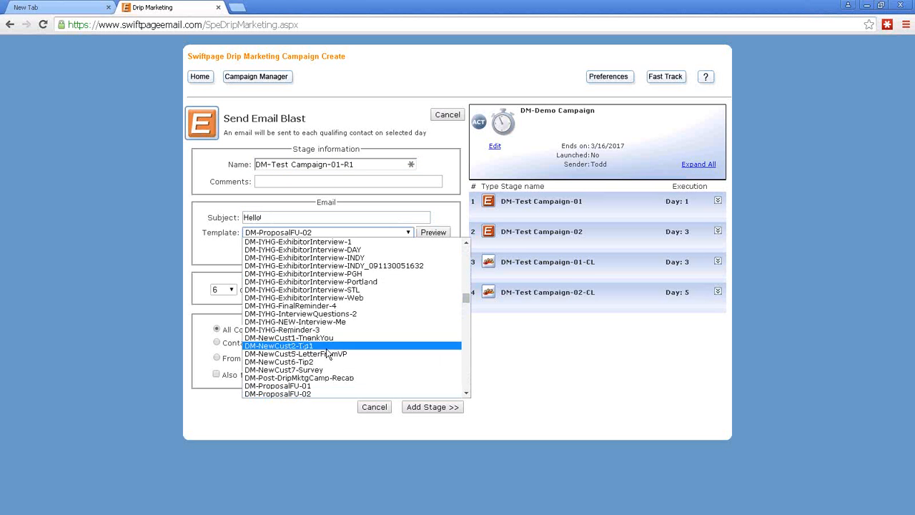
left_click(304, 386)
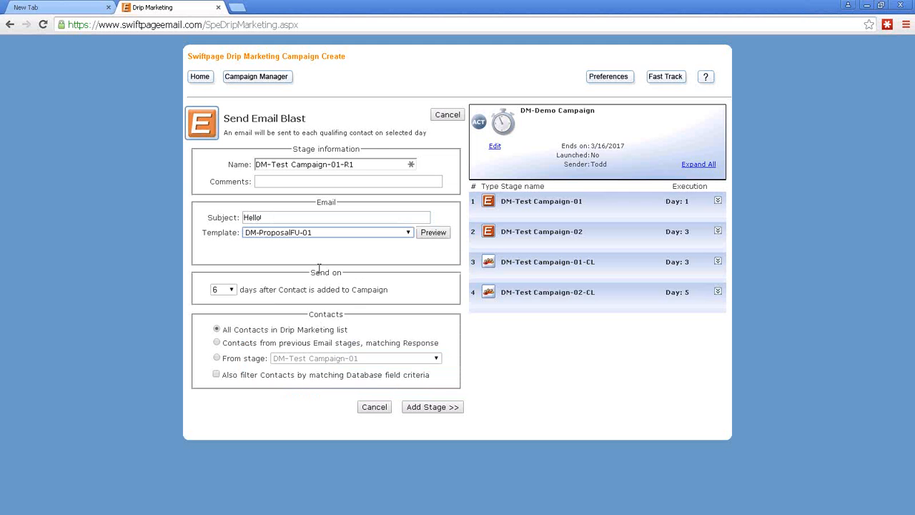
left_click(230, 292)
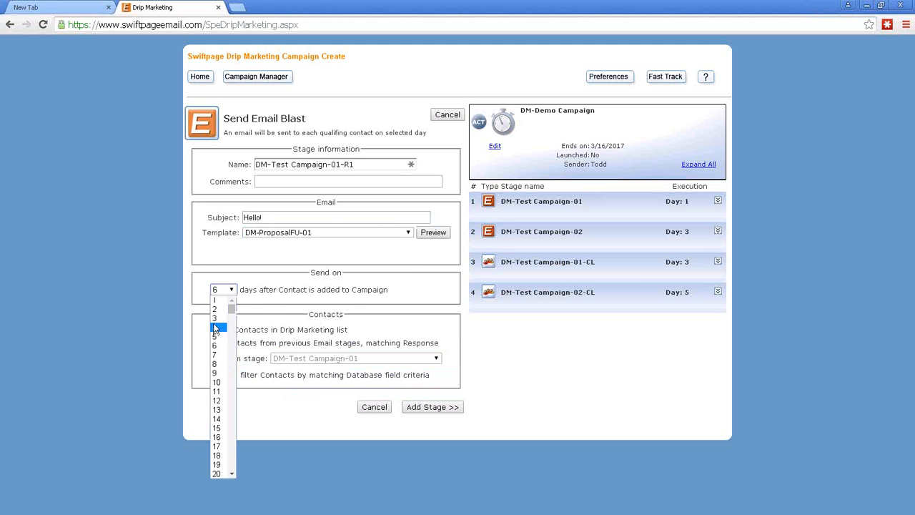
left_click(217, 320)
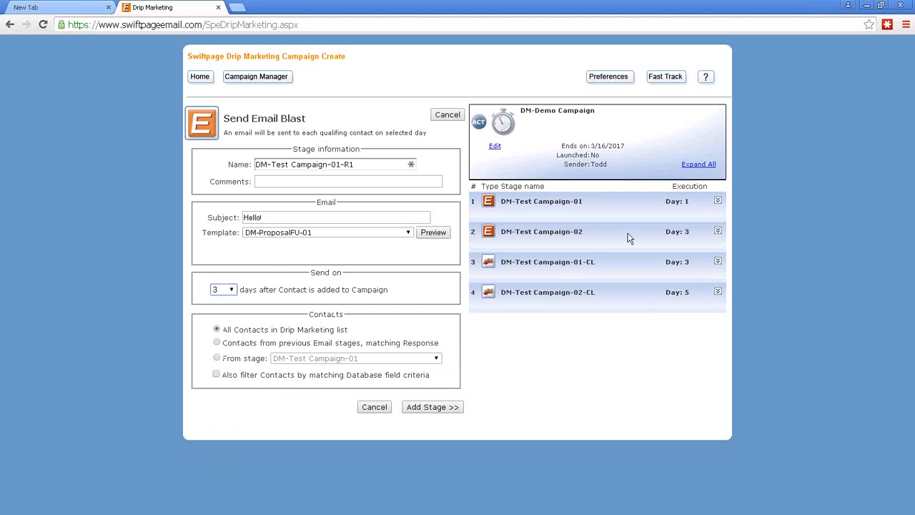
Limit the email to contacts from the DM-Test Campaign-01 stage whose response is Unopened only, and add the stage.
left_click(217, 358)
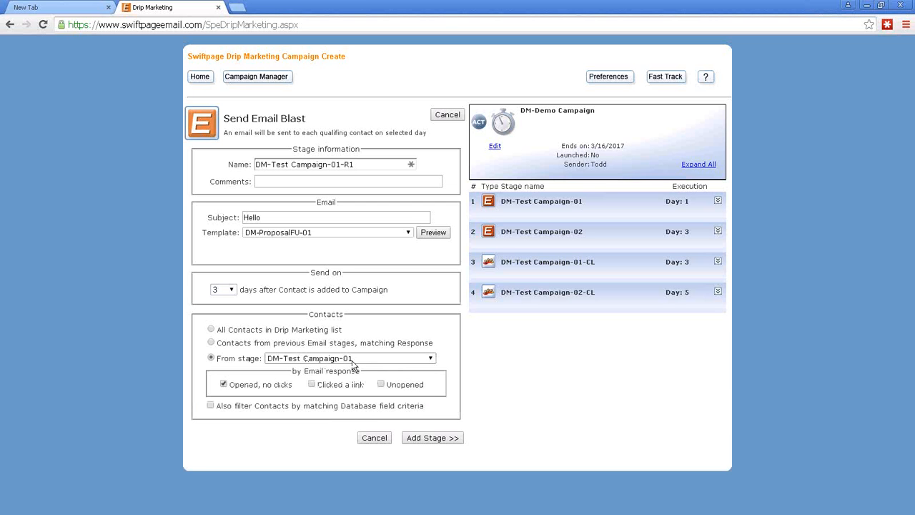
left_click(224, 384)
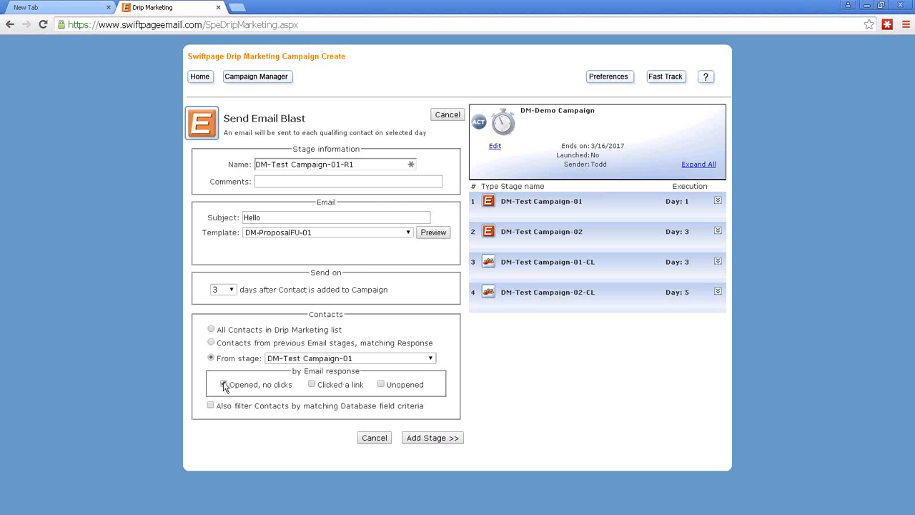
left_click(381, 385)
left_click(433, 438)
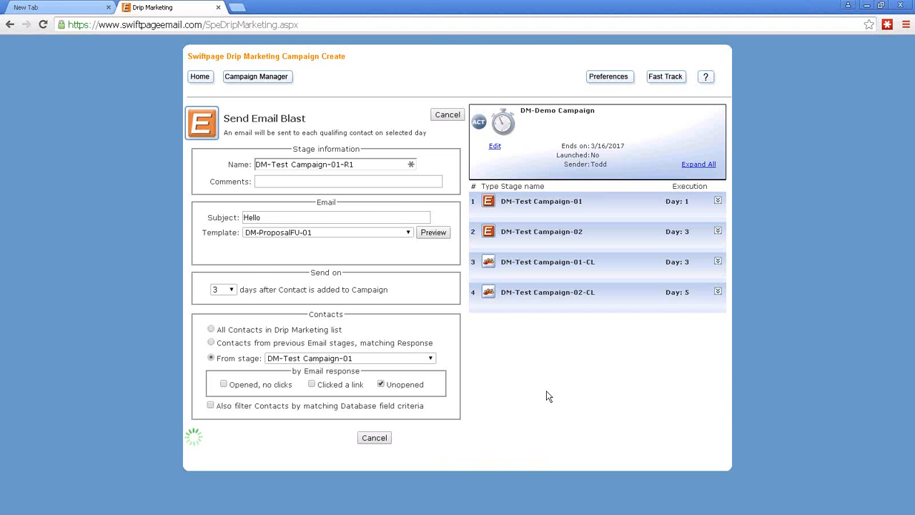
left_click(527, 93)
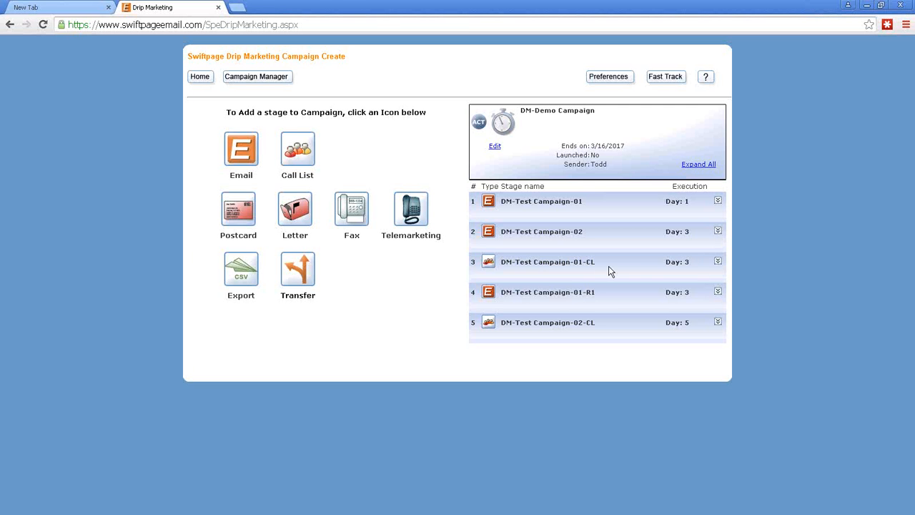
Edit the DM-Test Campaign-01-CL call list stage so it is created 5 days after the contact is added, and save it.
left_click(718, 262)
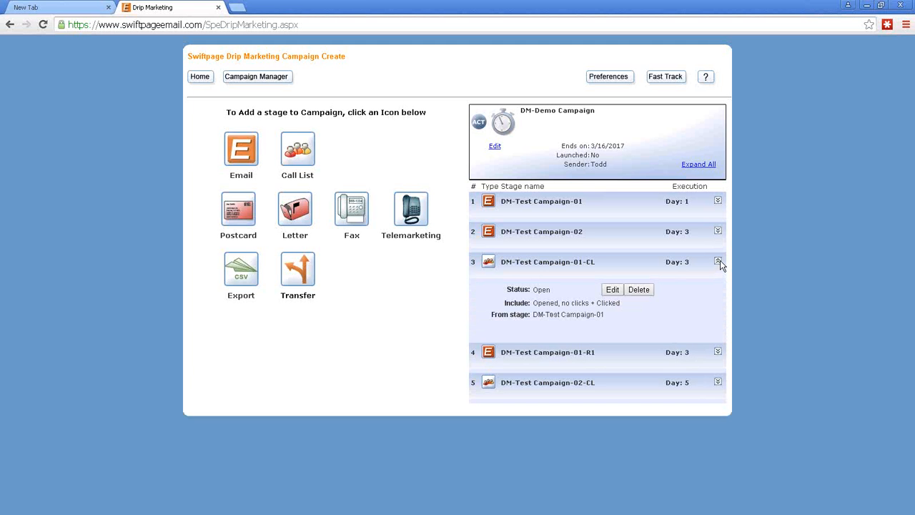
left_click(613, 290)
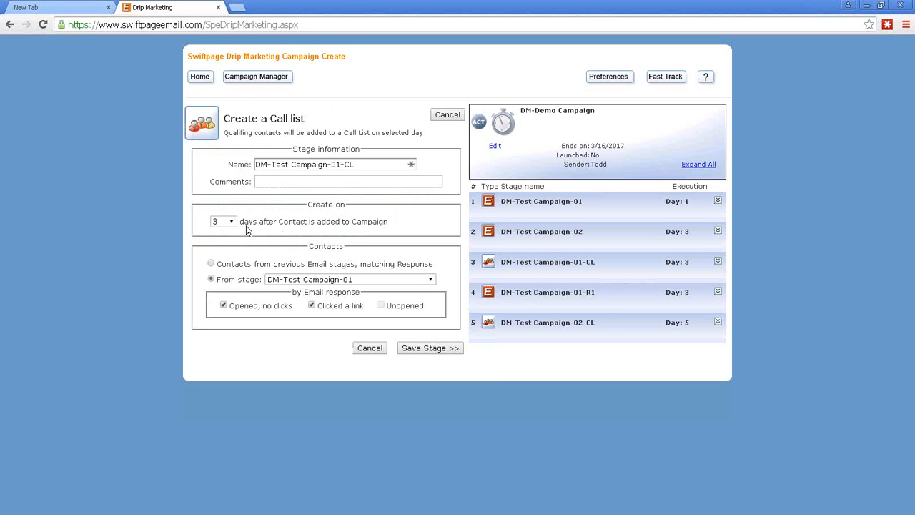
left_click(231, 223)
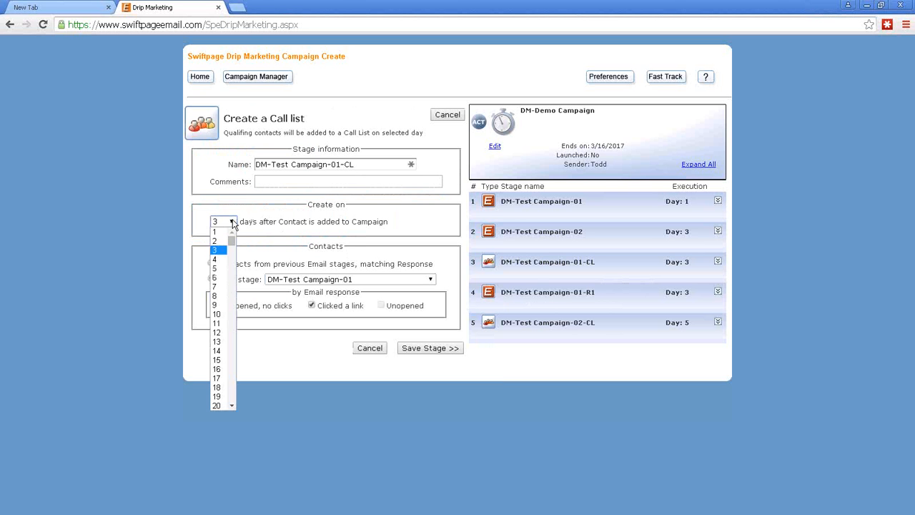
left_click(219, 269)
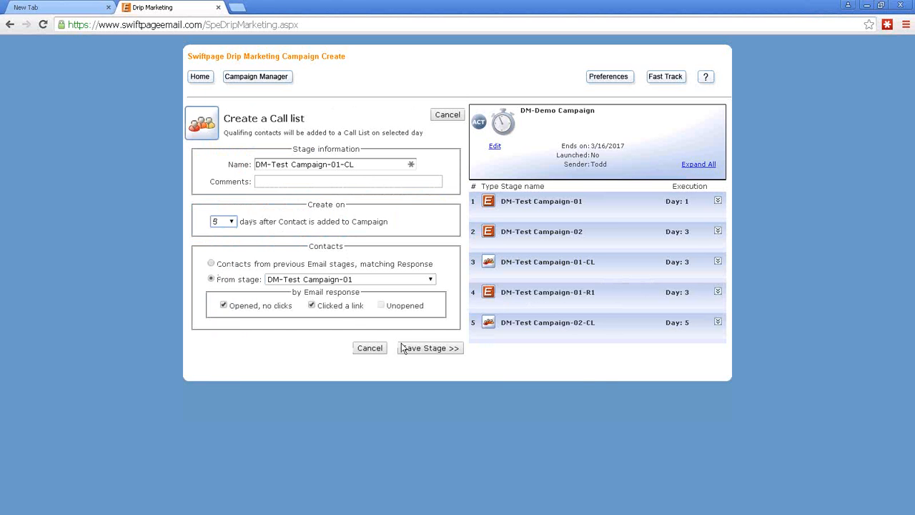
left_click(431, 350)
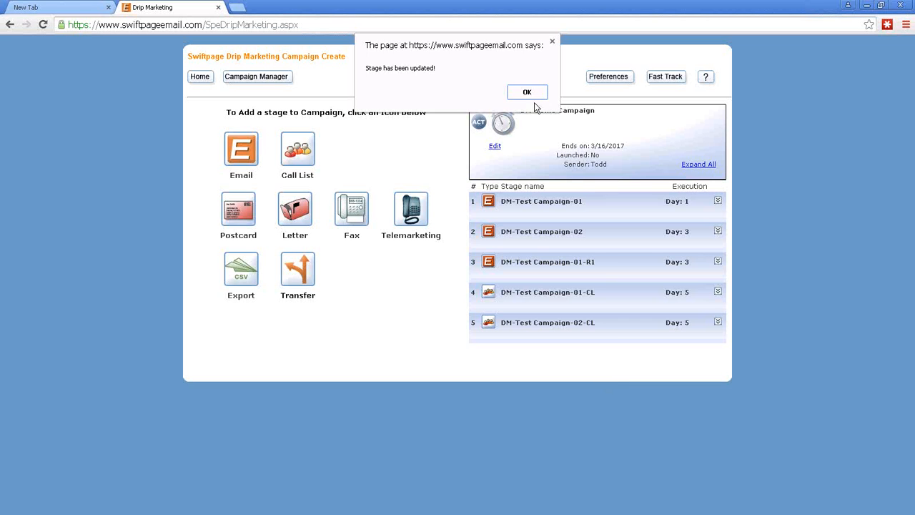
left_click(531, 94)
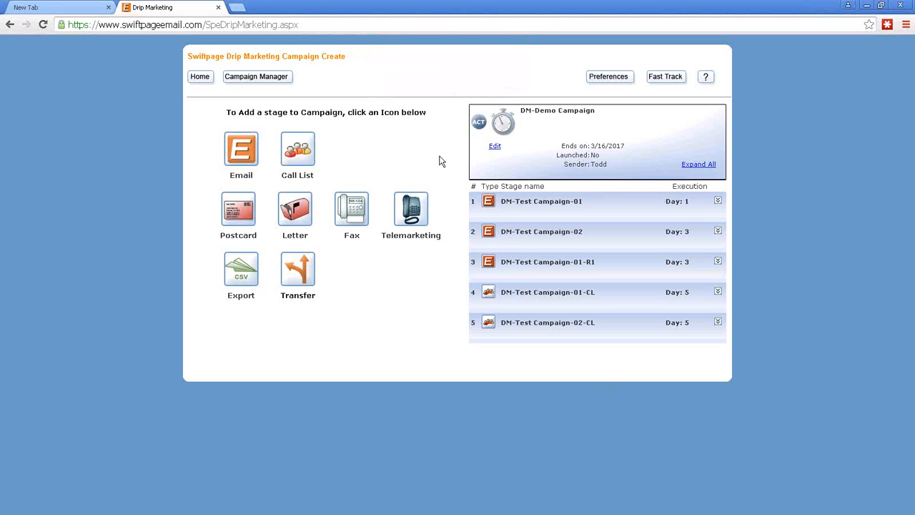
Open the DM-Test Campaign-01 email stage for editing and save the stage.
left_click(718, 201)
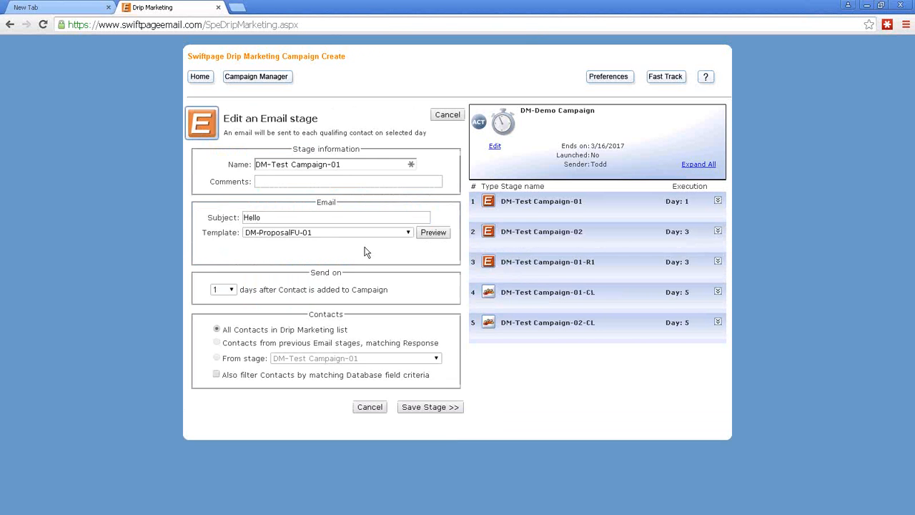
left_click(430, 406)
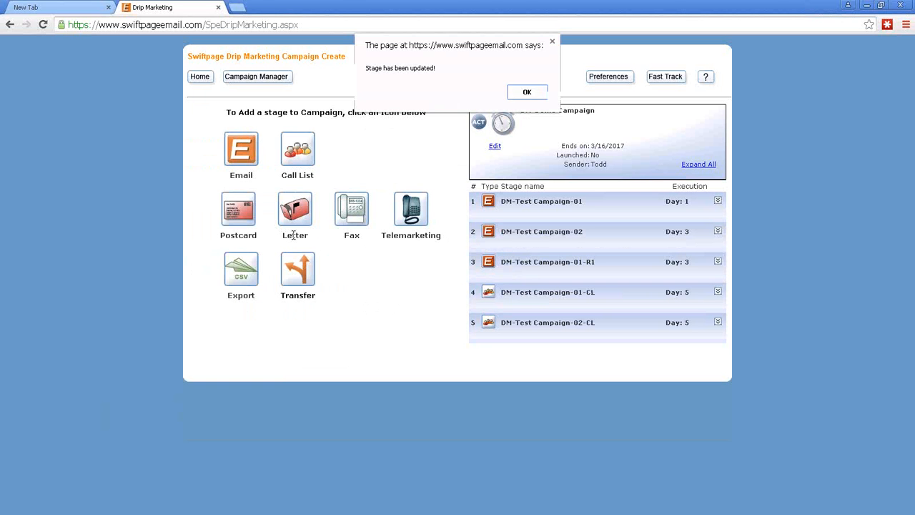
left_click(523, 93)
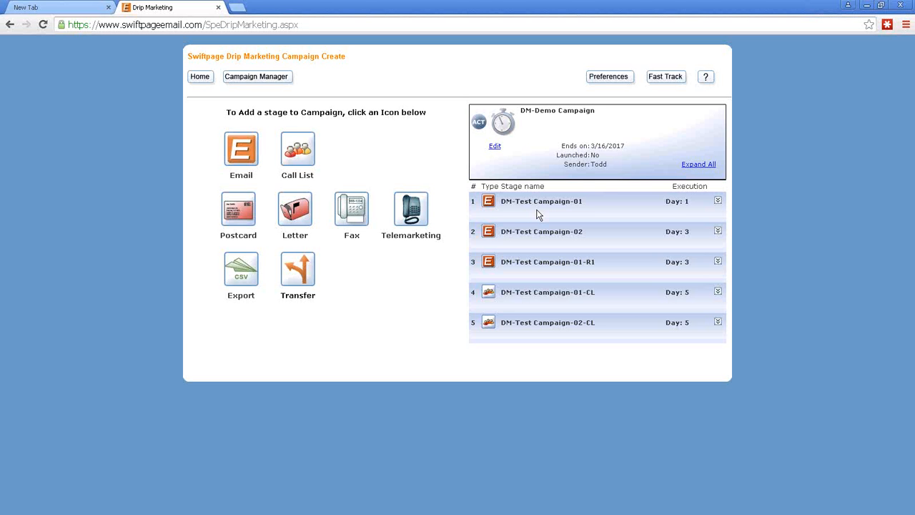
Edit the DM-Test Campaign-02 email stage so it is sent 5 days after the contact is added, and save it.
left_click(718, 232)
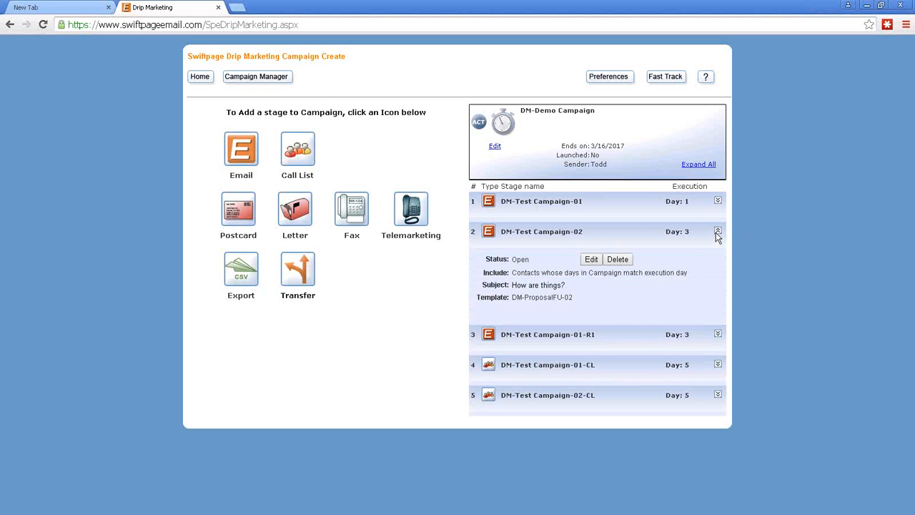
left_click(590, 259)
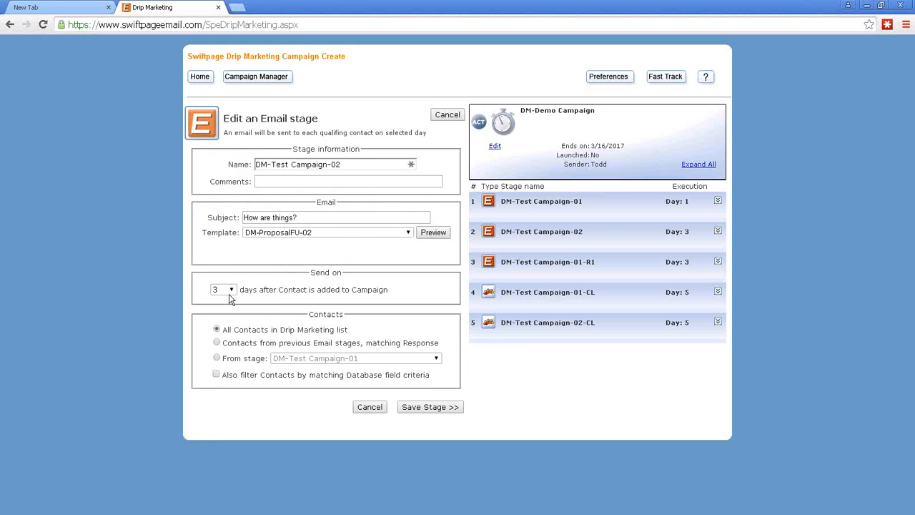
left_click(228, 291)
left_click(219, 341)
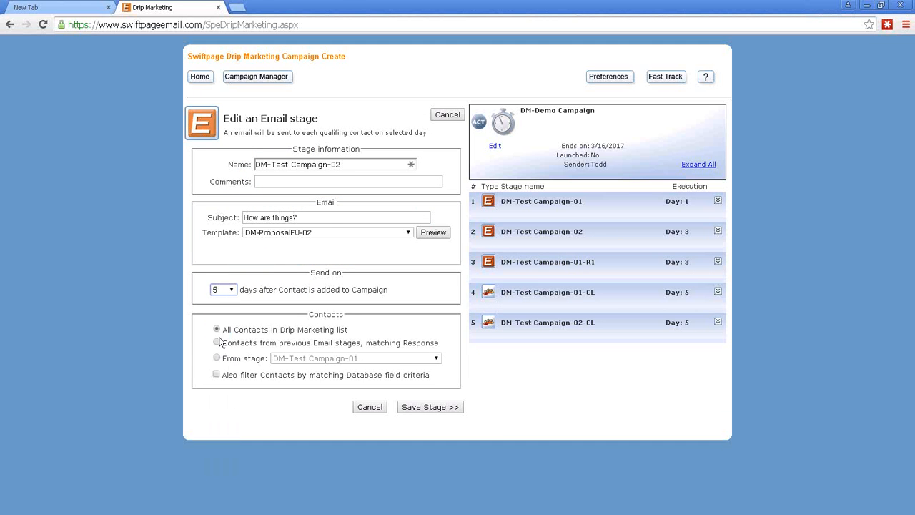
left_click(426, 409)
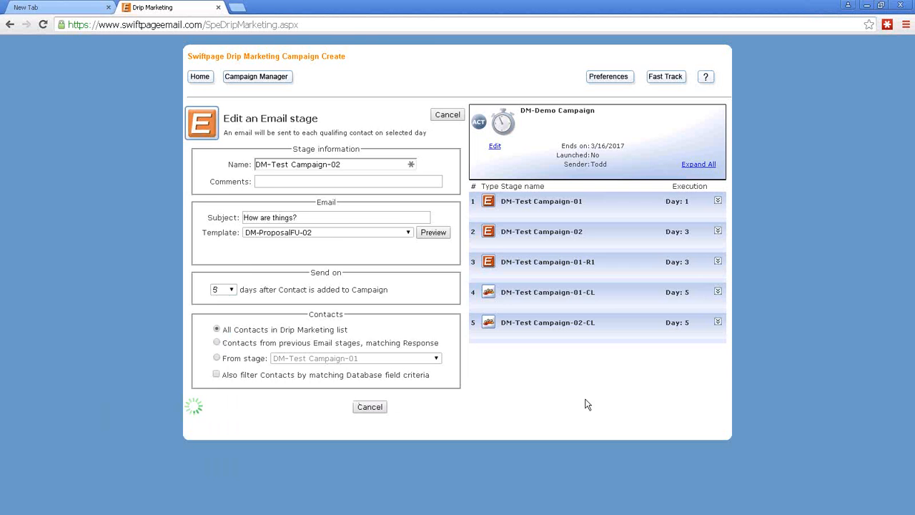
left_click(529, 90)
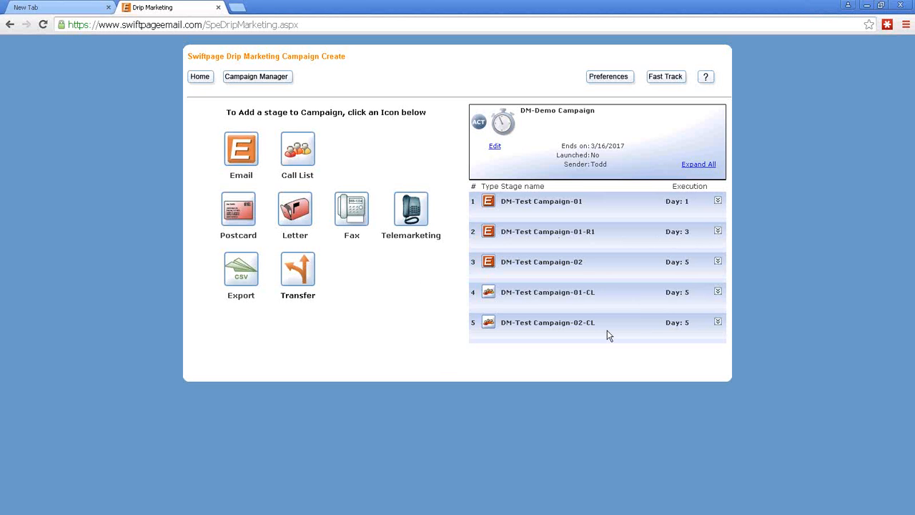
Edit the DM-Test Campaign-02-CL call list stage so it is created 7 days after the contact is added, and save it.
left_click(718, 322)
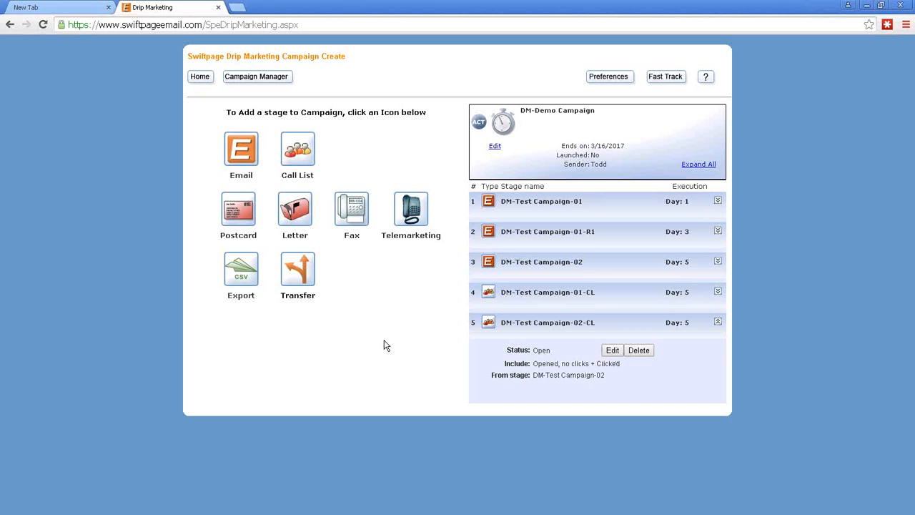
left_click(223, 221)
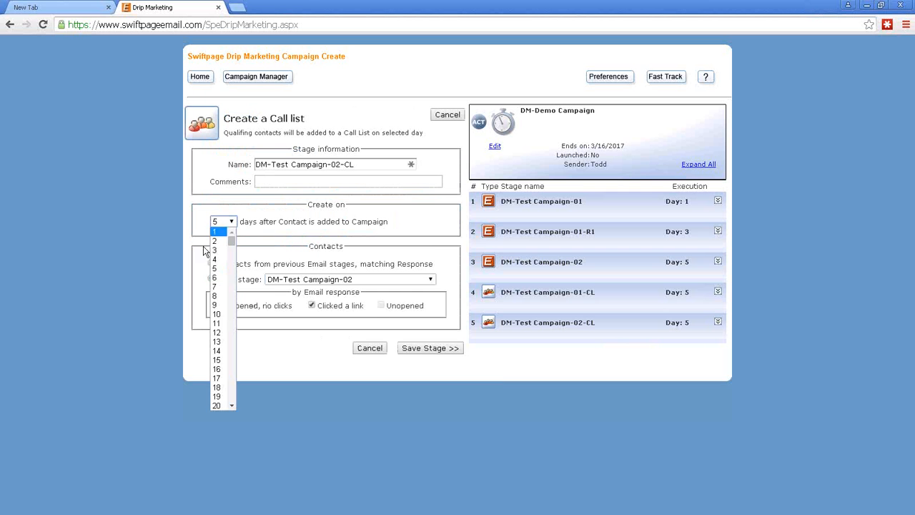
left_click(218, 286)
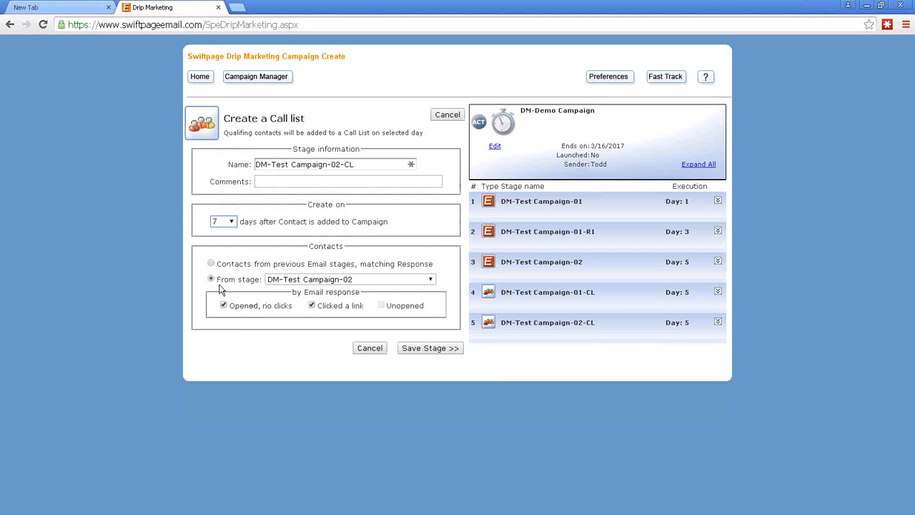
left_click(442, 350)
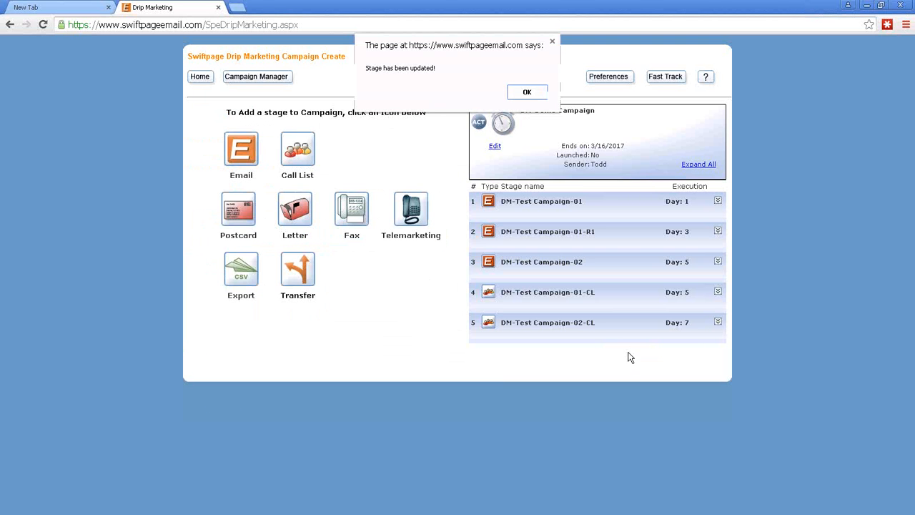
left_click(524, 91)
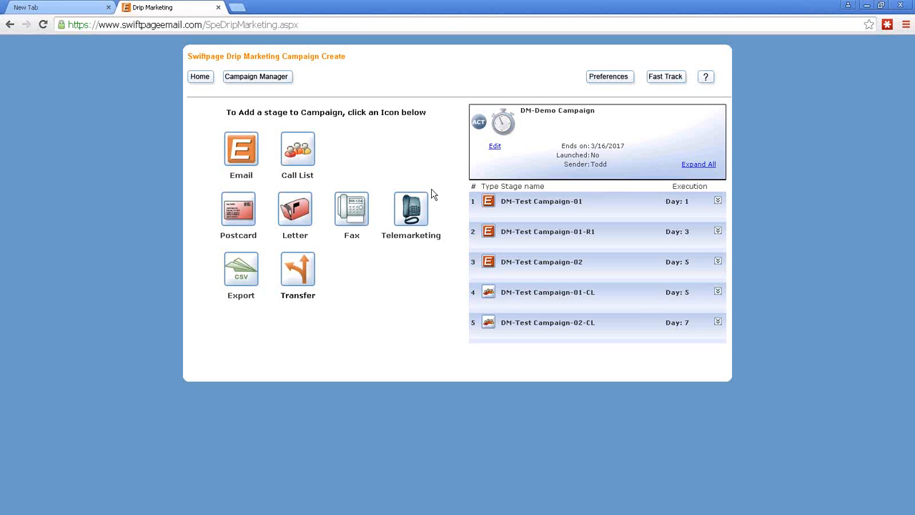
Return to the list of all campaigns and launch DM-Demo Campaign.
left_click(267, 80)
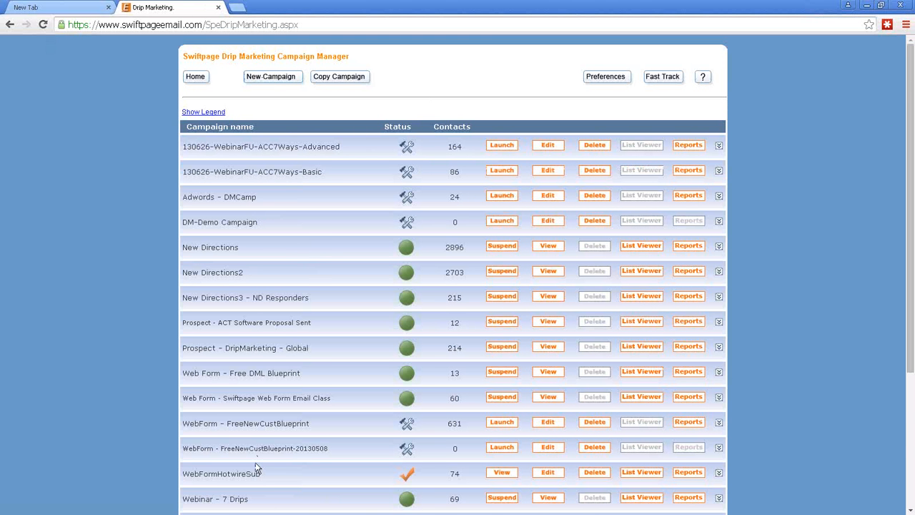
scroll(255, 458, "down", 3)
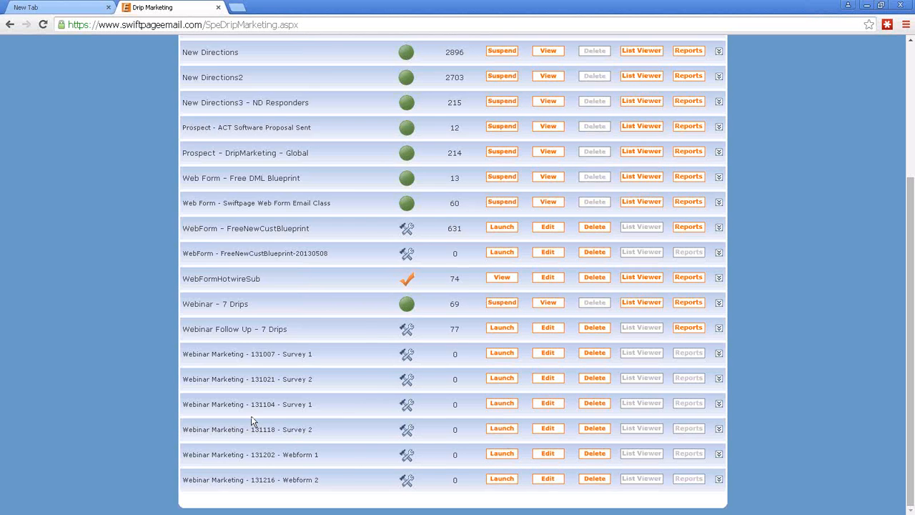
scroll(251, 422, "up", 3)
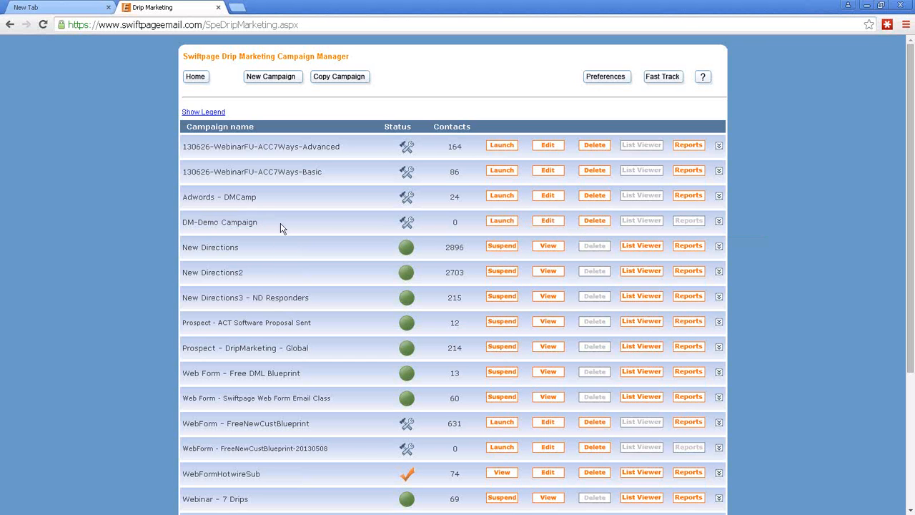
left_click(504, 223)
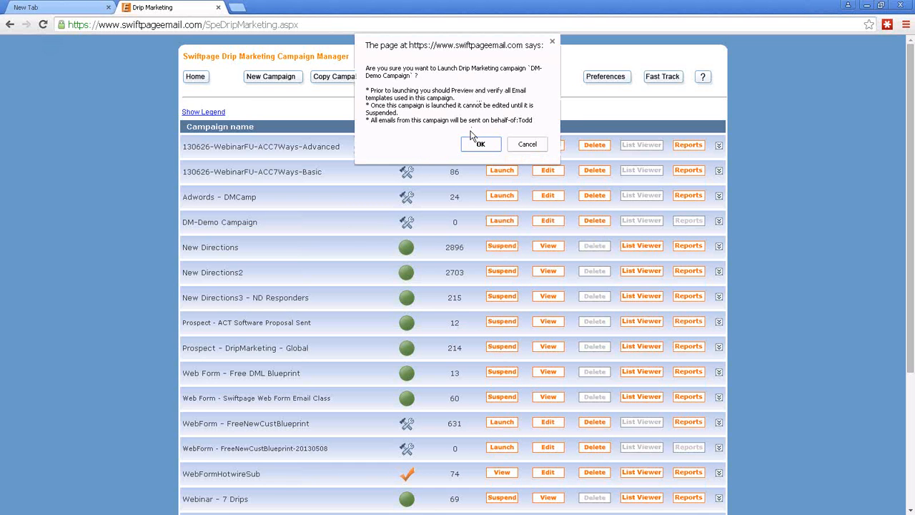
left_click(480, 145)
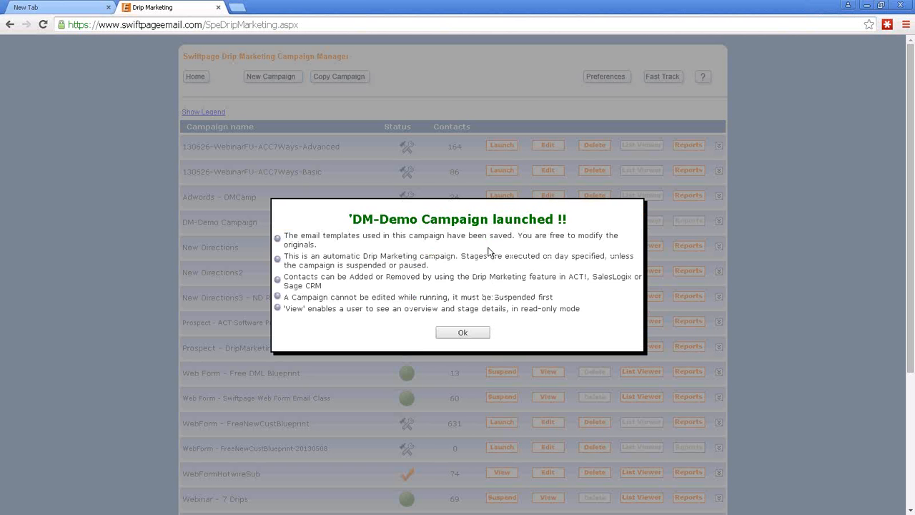
left_click(463, 333)
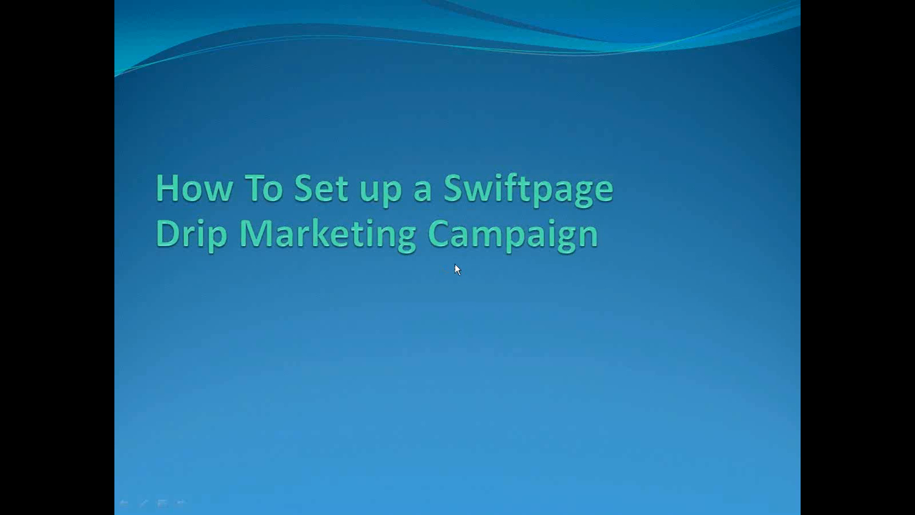
left_click(455, 264)
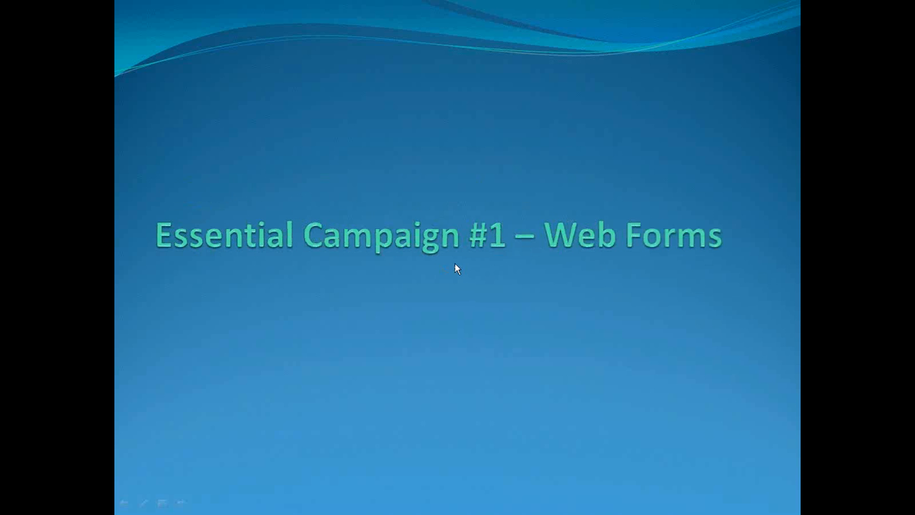
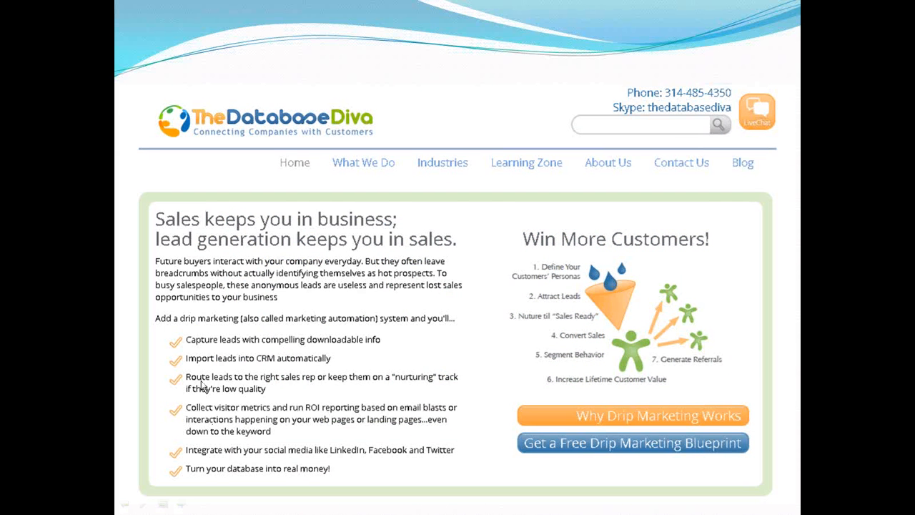
left_click(604, 455)
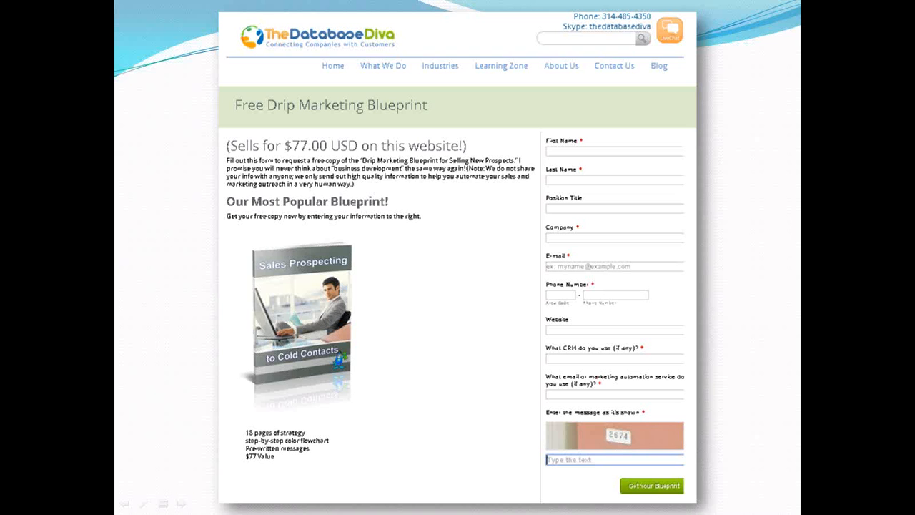
left_click(353, 243)
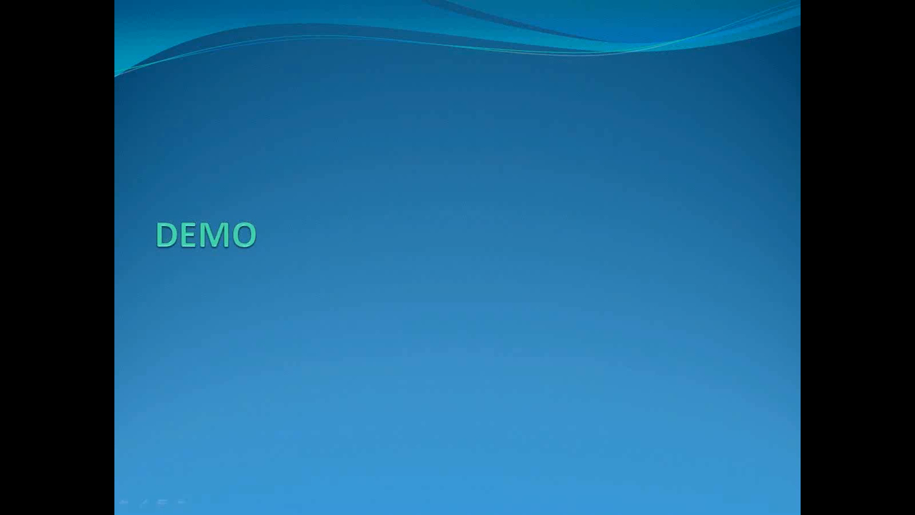
Switch to Act!, find the WebFormFreeNewCustBluprint survey in Swiftpage emarketing, and open it in the survey editor.
key("alt+Tab")
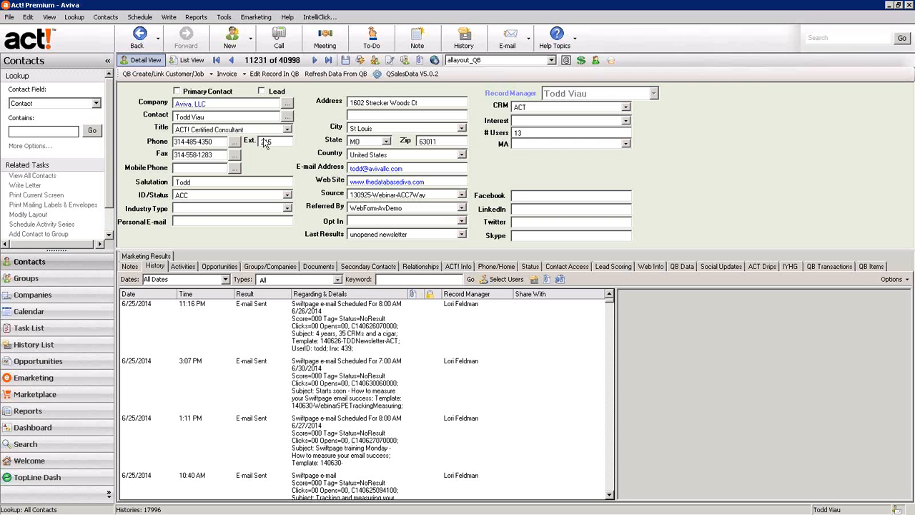
left_click(610, 61)
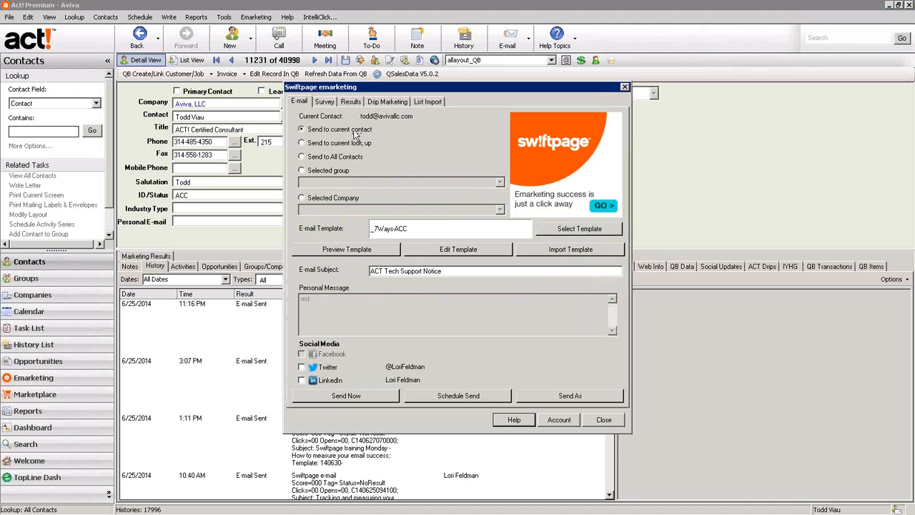
left_click(326, 102)
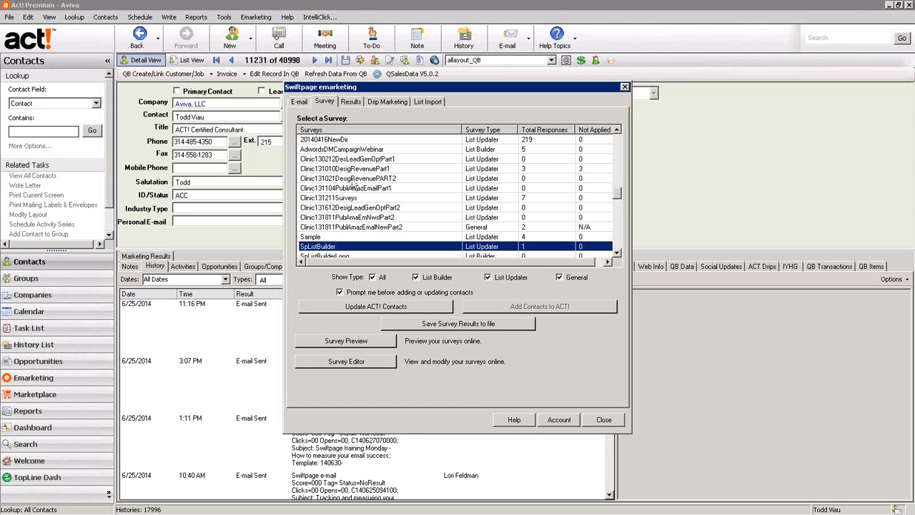
left_click_drag(617, 197, 619, 218)
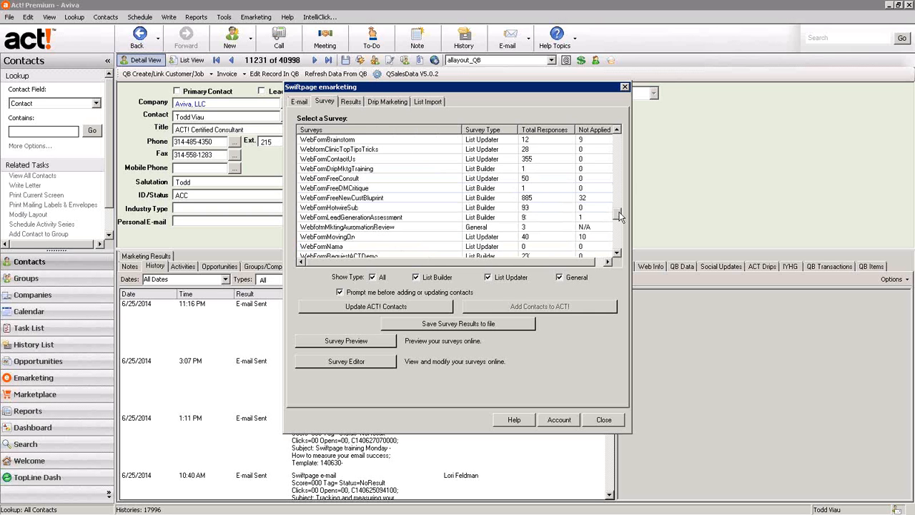
left_click(374, 199)
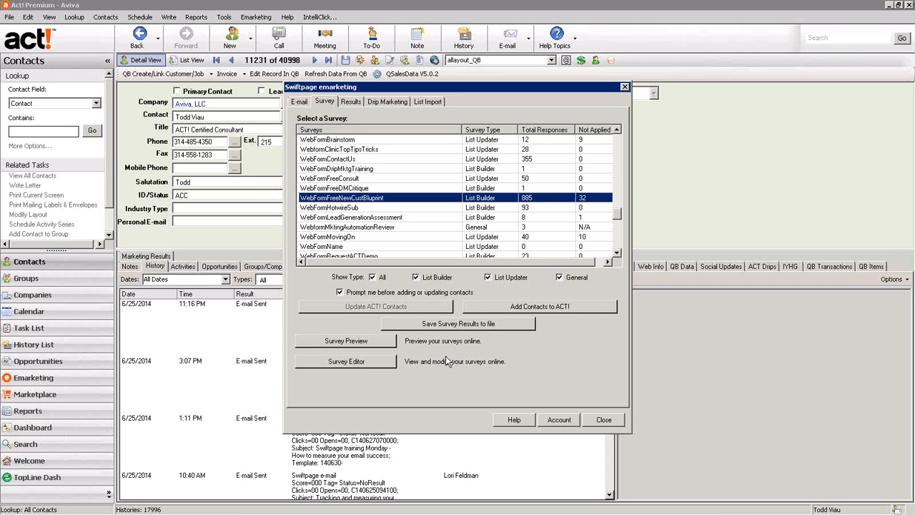
left_click(354, 362)
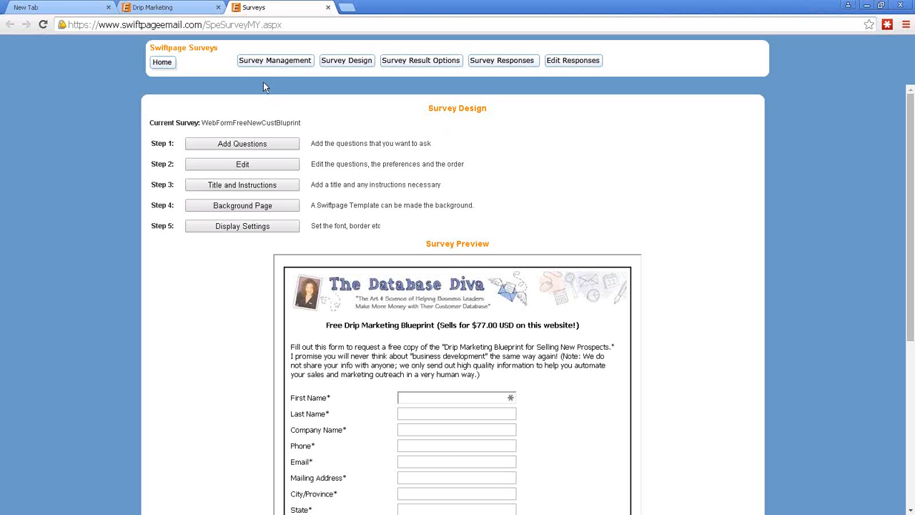
Examine the survey's management settings, its live test form and its design page.
left_click(275, 63)
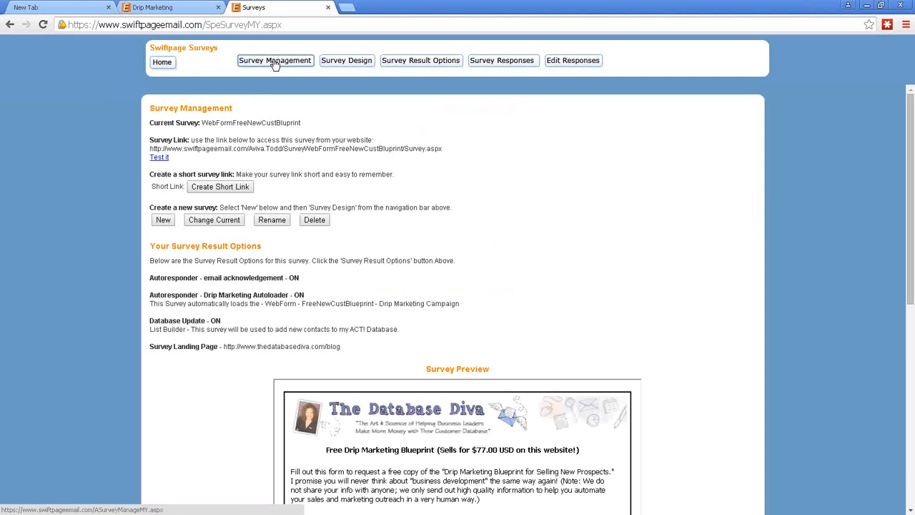
left_click(159, 158)
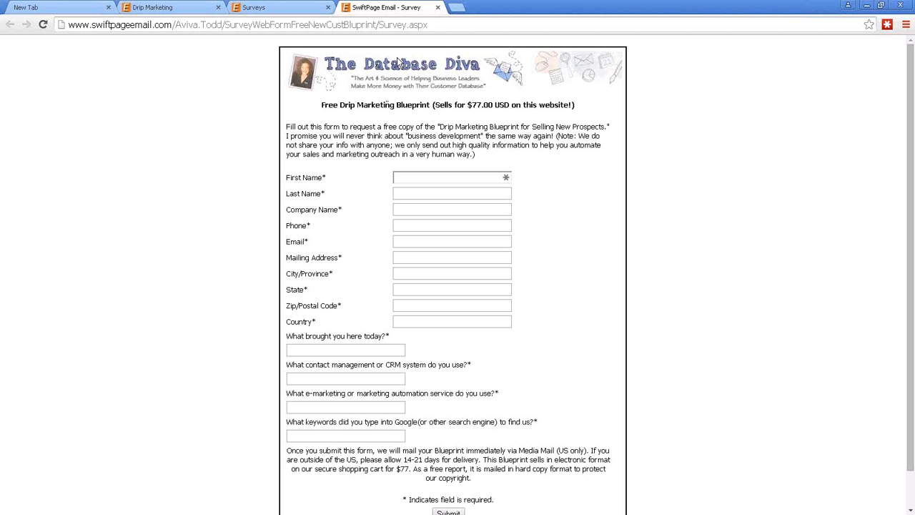
left_click(438, 8)
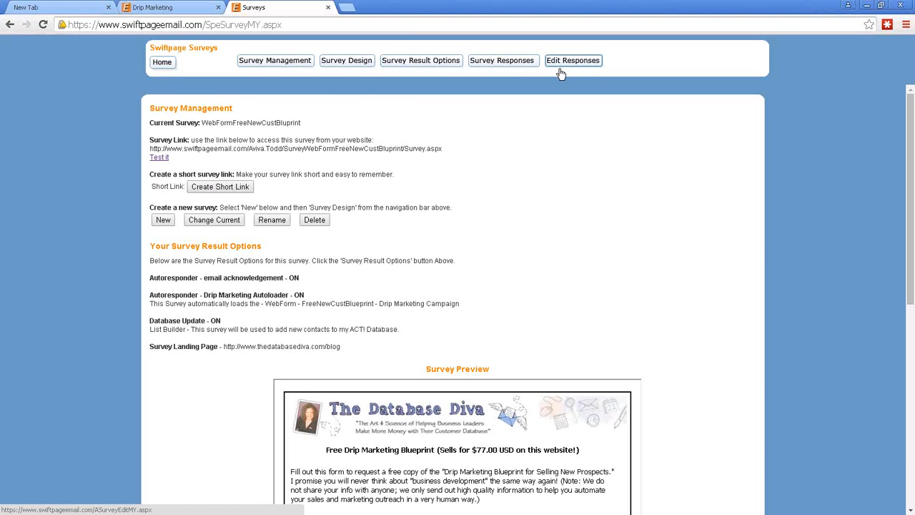
left_click(345, 61)
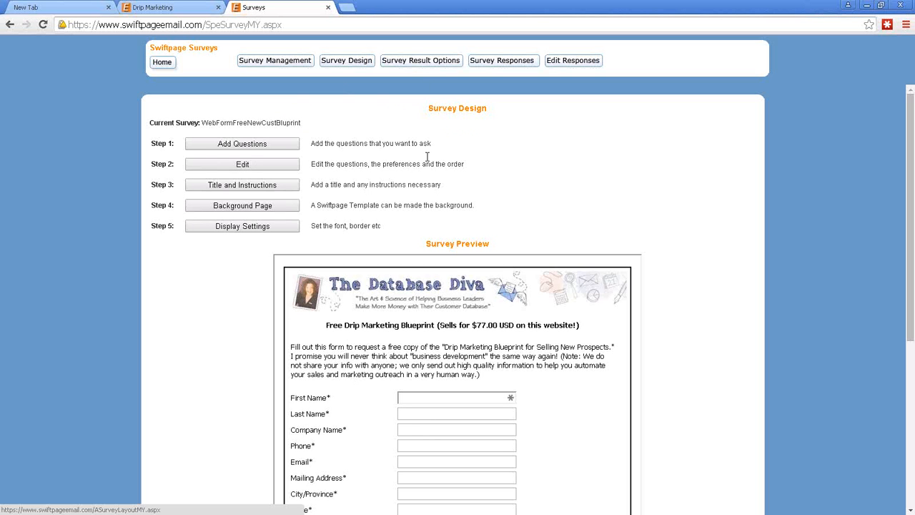
Open the survey's result options, review the email acknowledgement message, and continue to the Drip Marketing Autoloader setting.
left_click(416, 65)
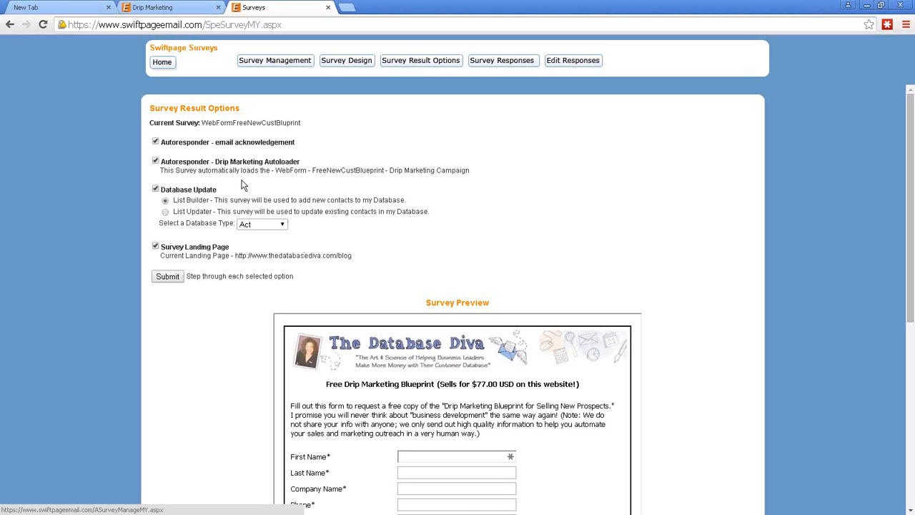
left_click(167, 278)
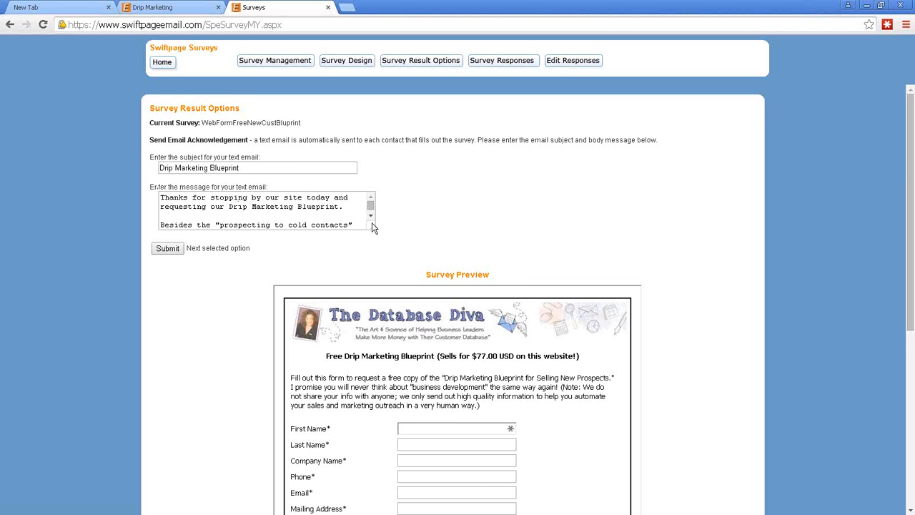
left_click_drag(373, 227, 422, 319)
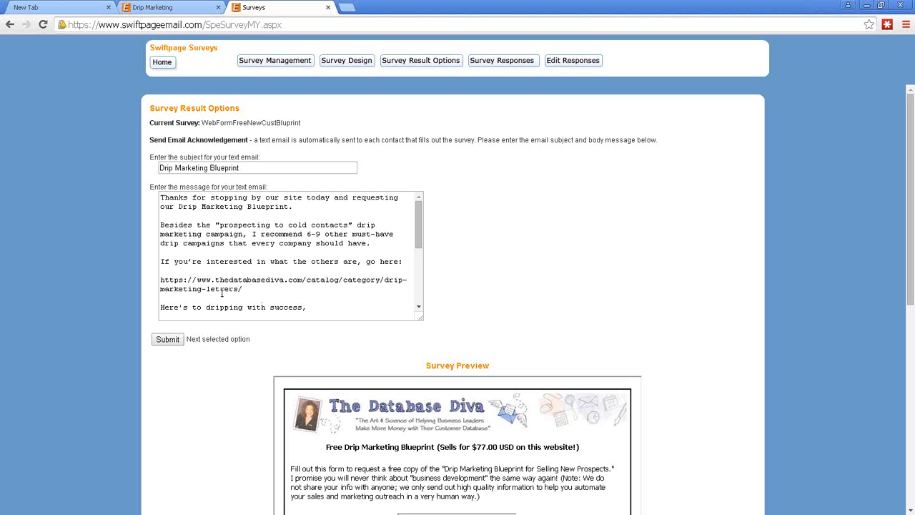
left_click(168, 340)
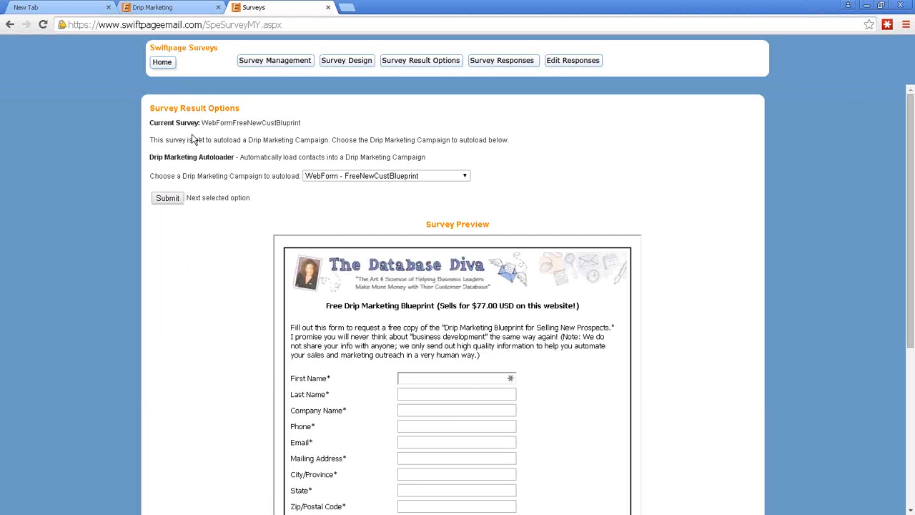
Choose DM-Demo Campaign as the drip marketing campaign the survey autoloads, and submit the choice.
left_click(435, 177)
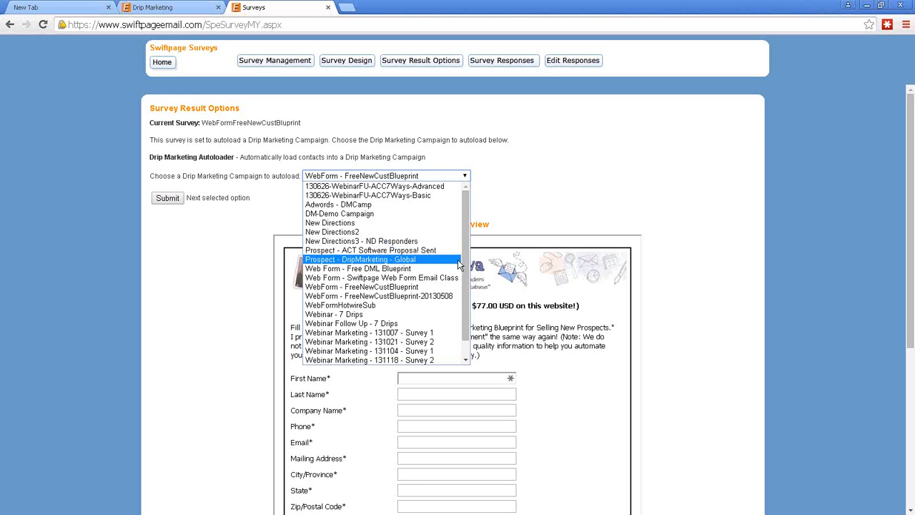
left_click_drag(467, 276, 470, 241)
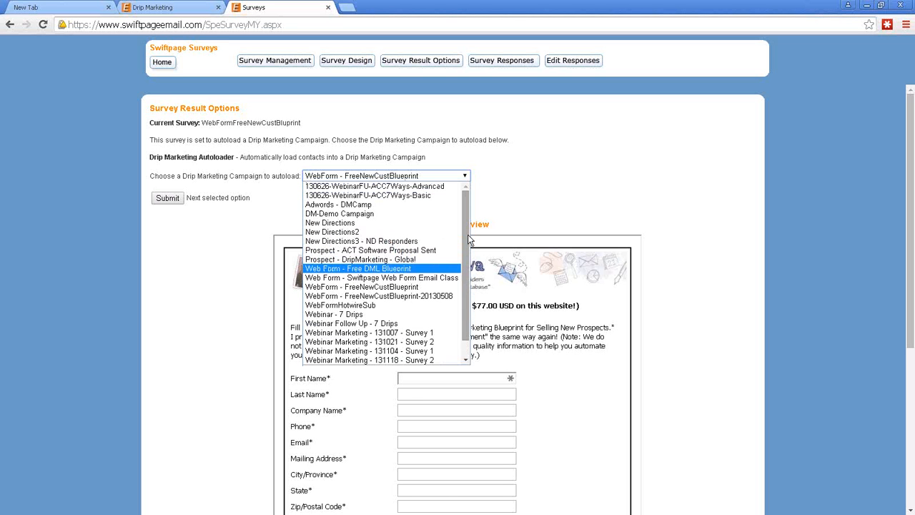
left_click(335, 214)
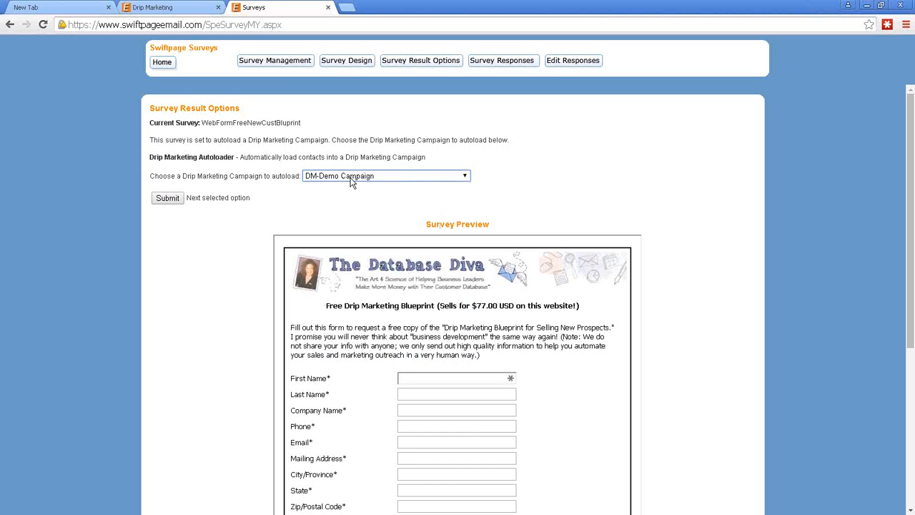
left_click(171, 202)
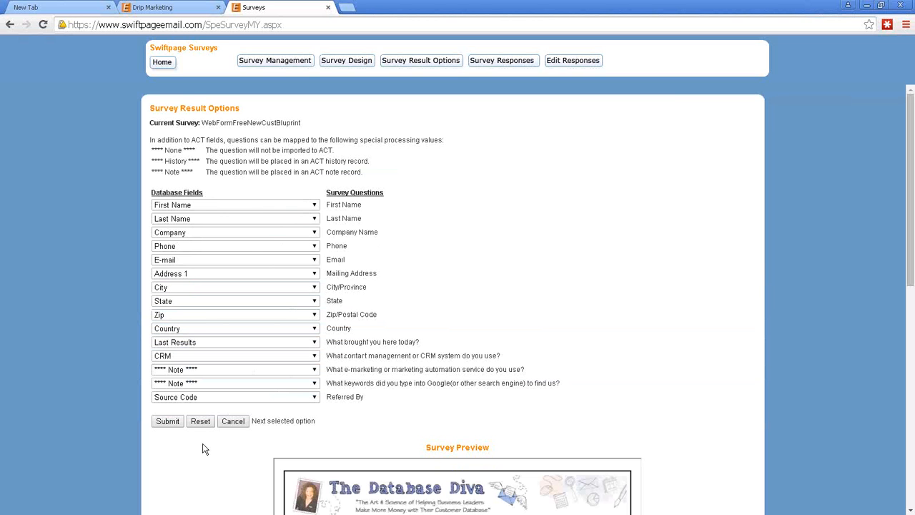
Review the survey's database field mapping, submit it and the landing page URL to finalize the result options, and close the survey editor.
left_click(315, 204)
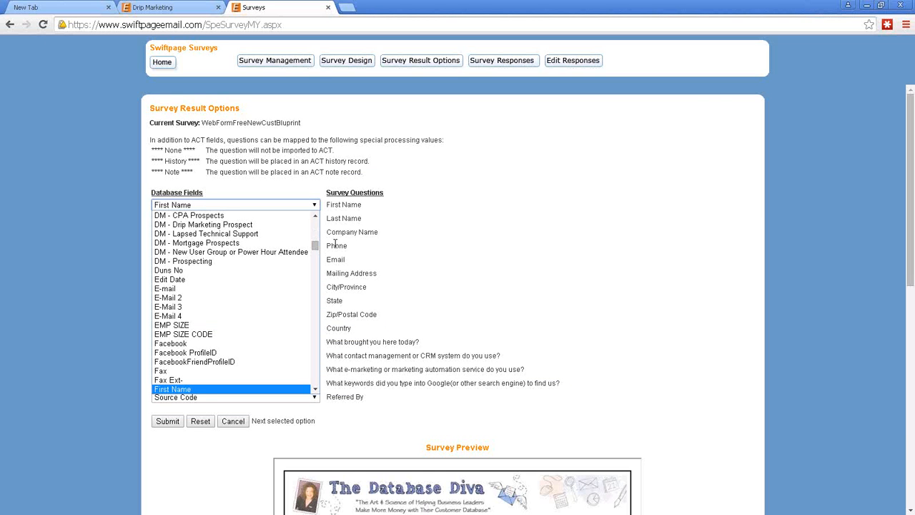
left_click(419, 245)
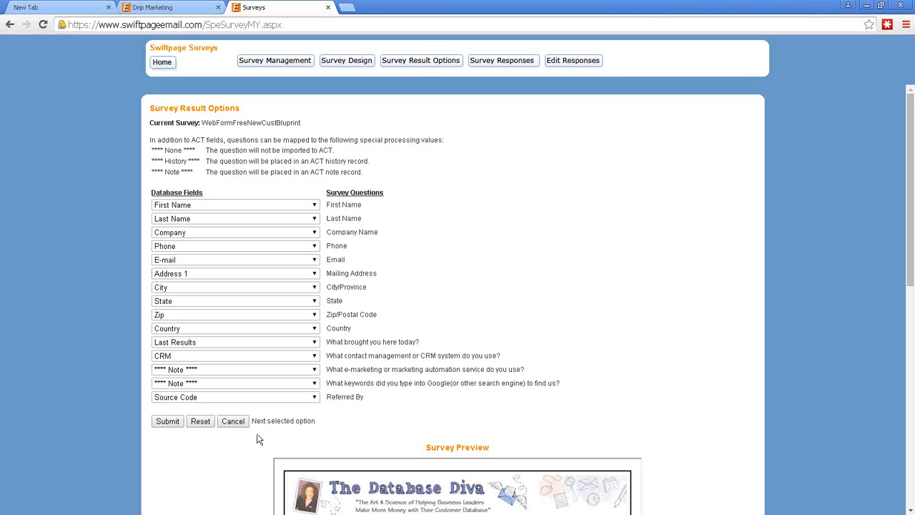
left_click(170, 422)
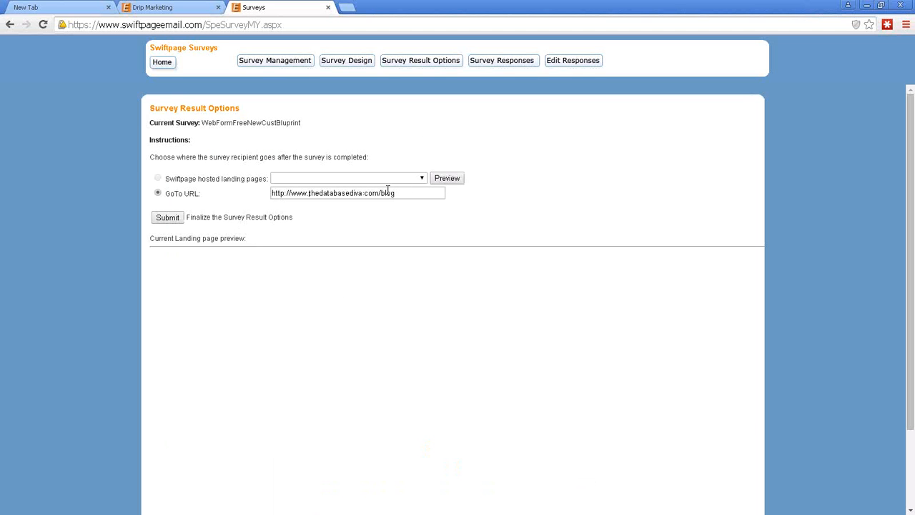
left_click(169, 218)
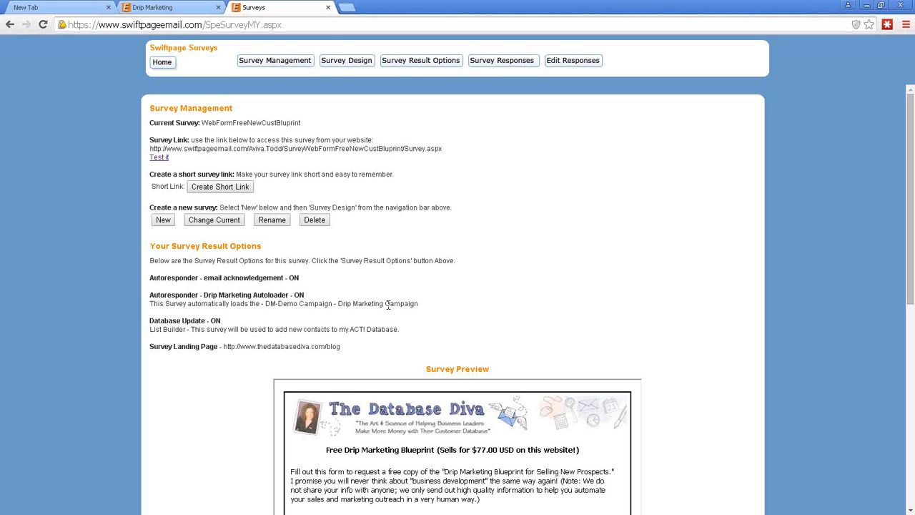
left_click(328, 7)
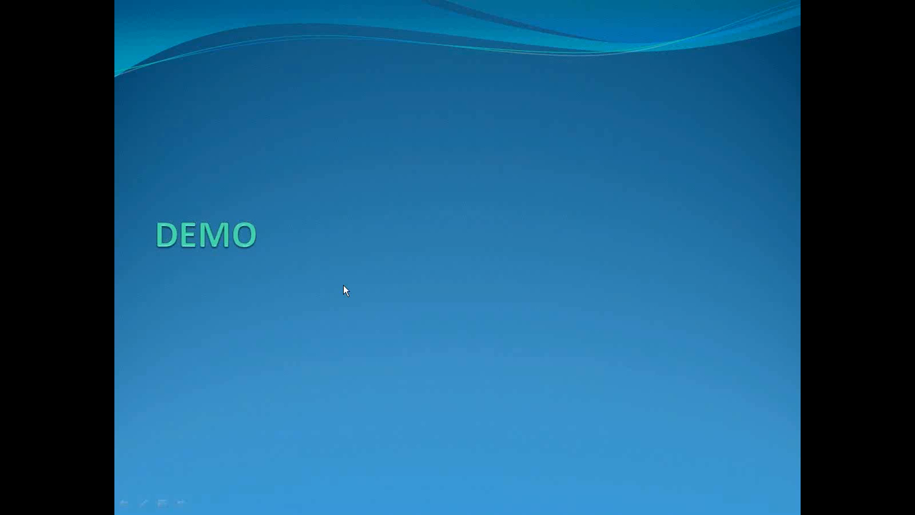
left_click(344, 284)
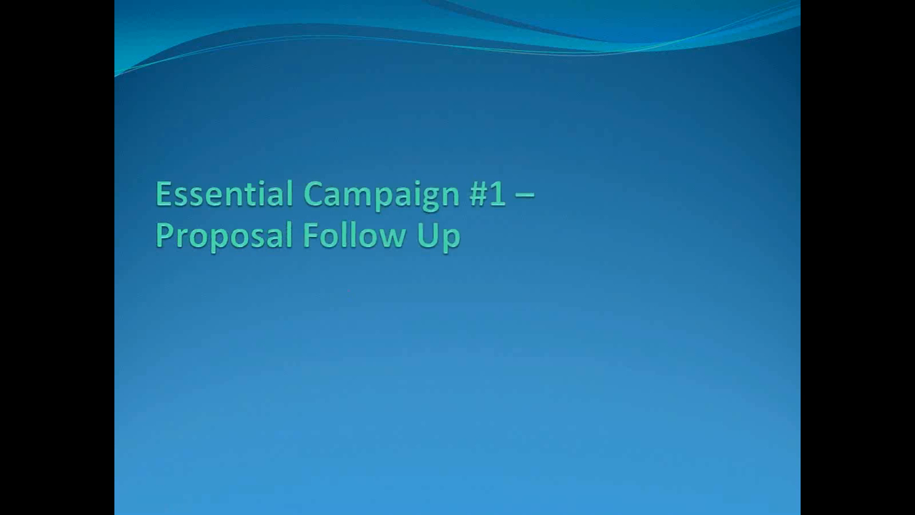
left_click(557, 260)
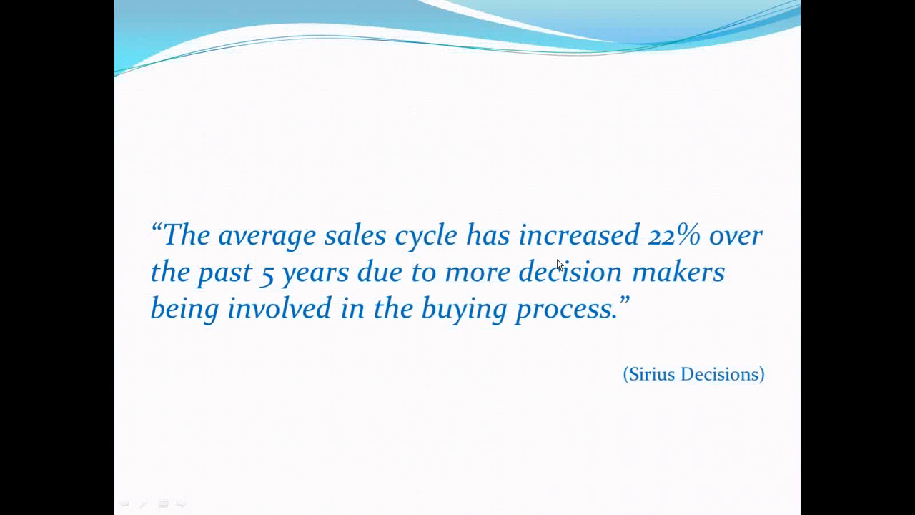
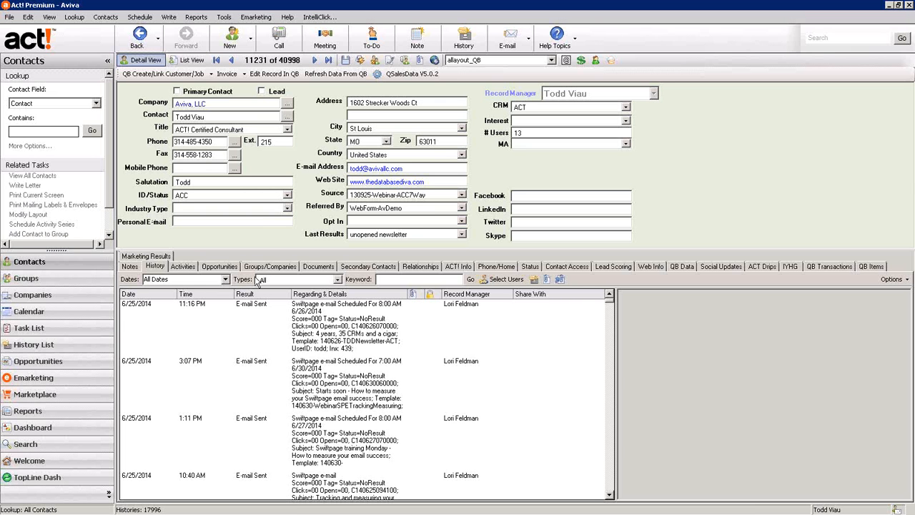
Create a new opportunity for the current contact in Act! and check which stages the Aviva Sales process offers.
left_click(218, 267)
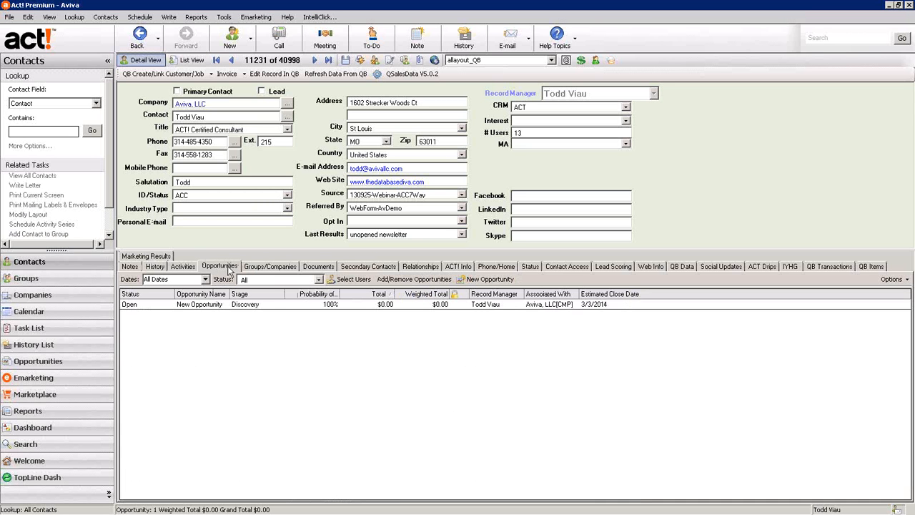
left_click(494, 282)
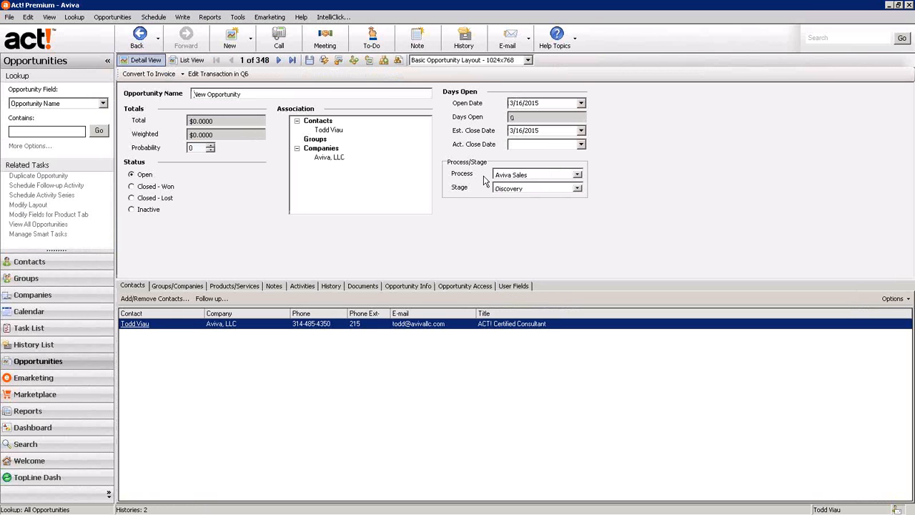
left_click(577, 188)
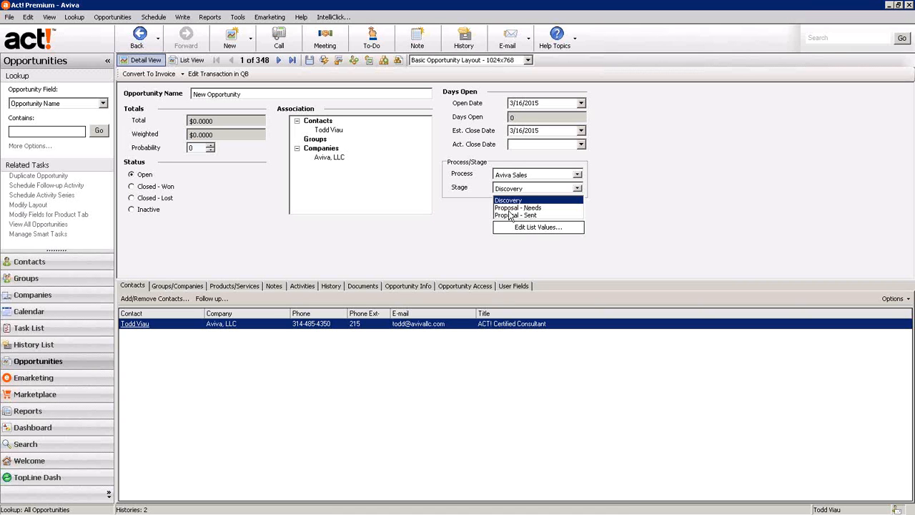
left_click(449, 217)
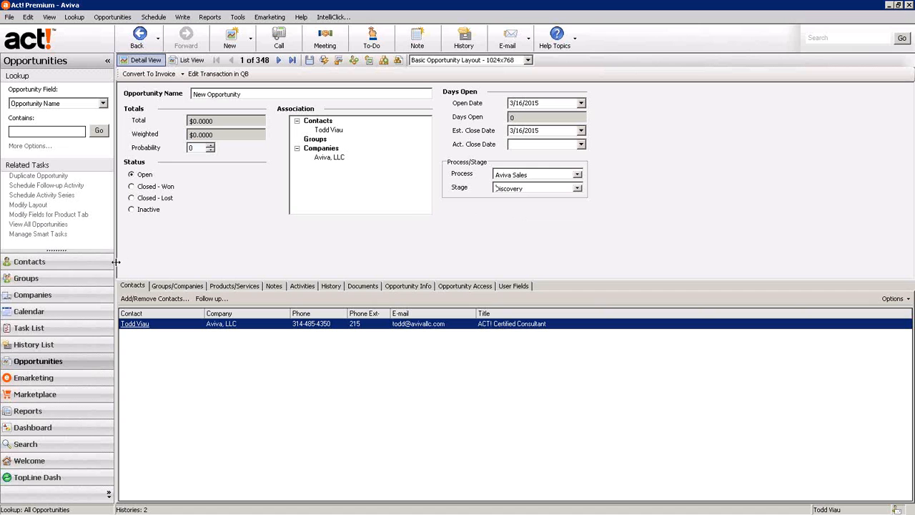
Create a new Act! group named DM-Test Campaign.
left_click(41, 279)
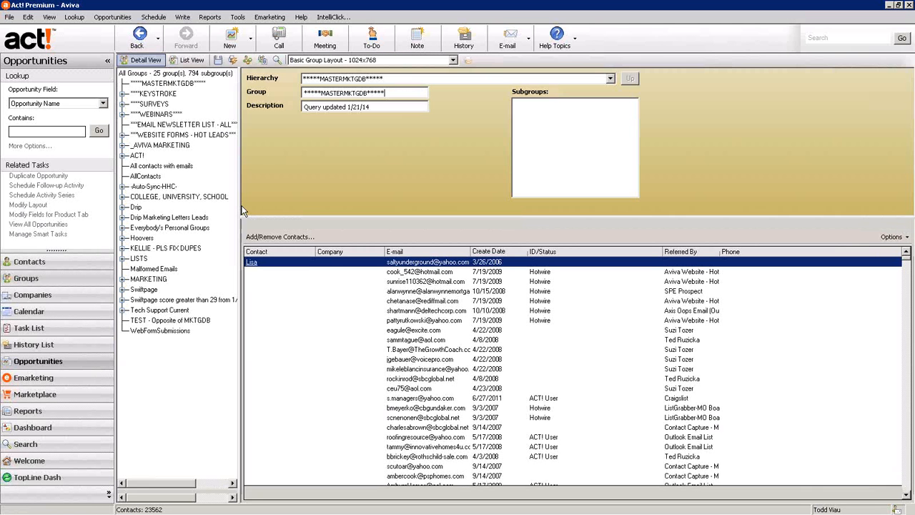
left_click(231, 47)
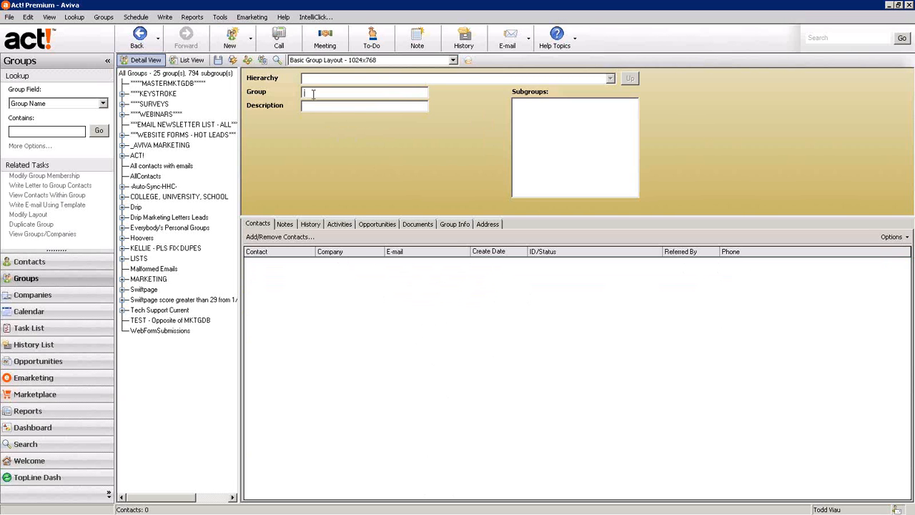
type("DM-Test Campaign")
Start a dynamic membership criterion for the DM-Test Campaign group, using the Opportunity type and the Stage field.
left_click(261, 241)
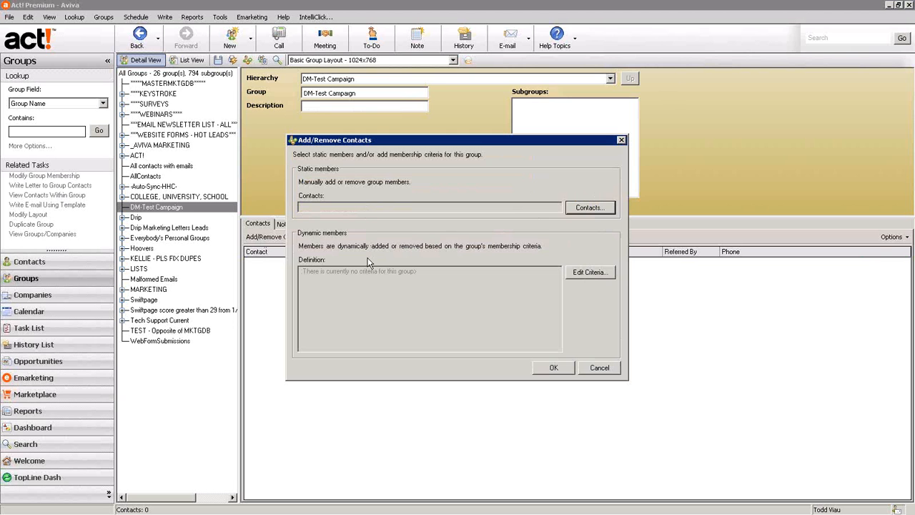
left_click(590, 276)
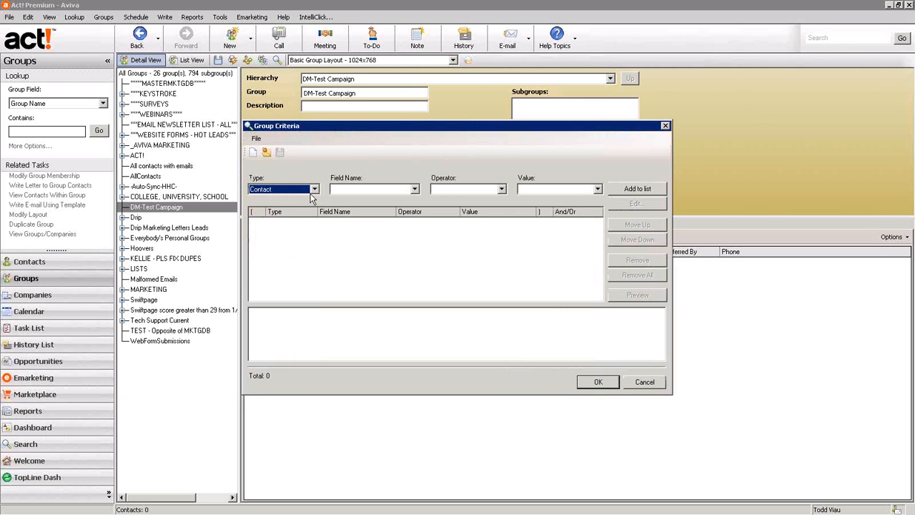
left_click(314, 193)
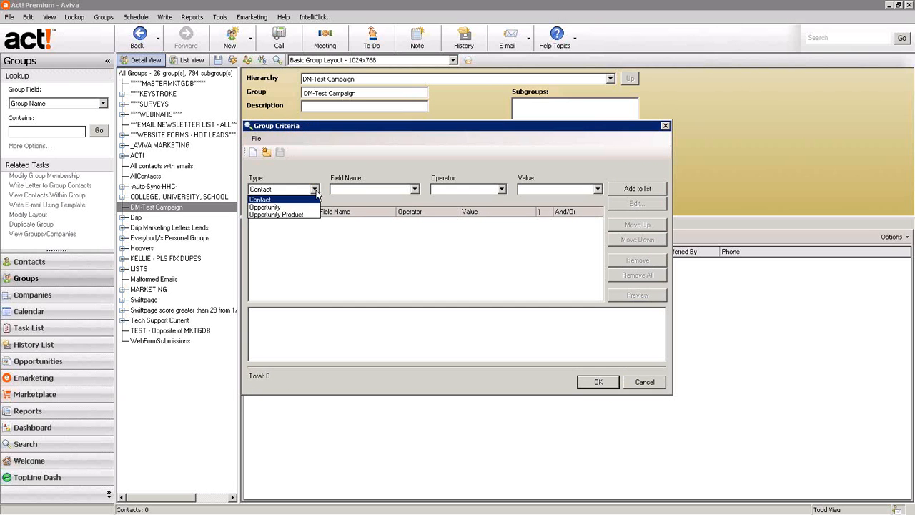
left_click(268, 208)
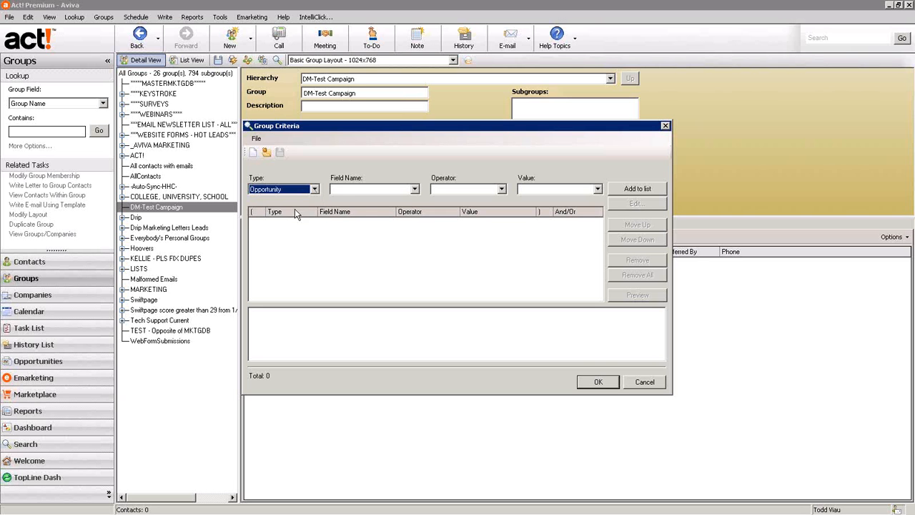
left_click(414, 190)
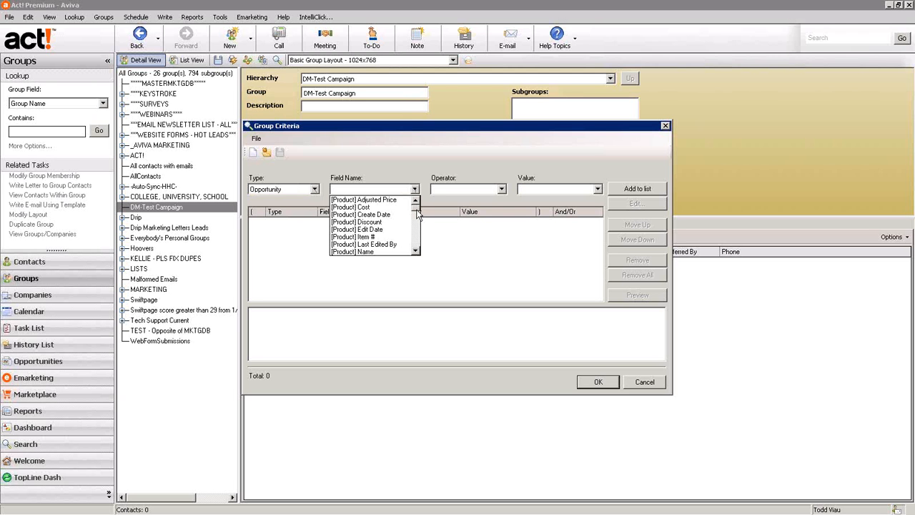
left_click(418, 223)
left_click_drag(418, 223, 416, 248)
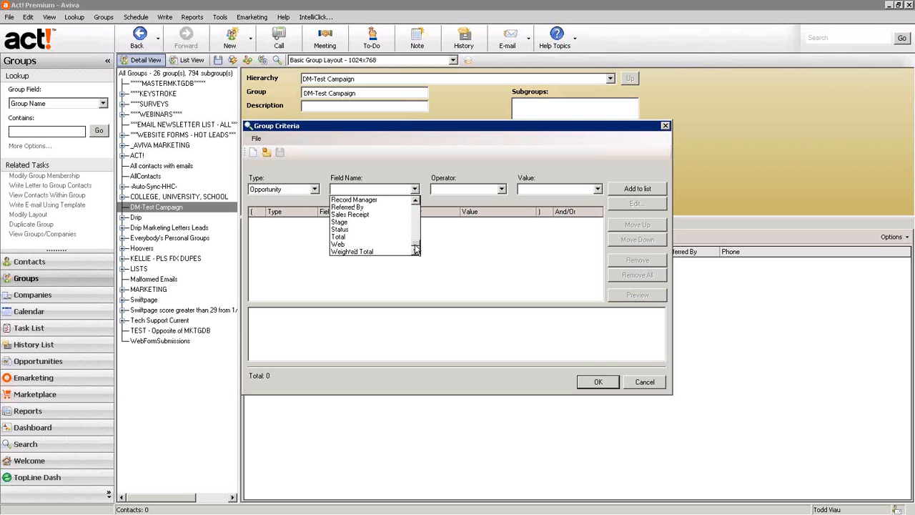
left_click(350, 221)
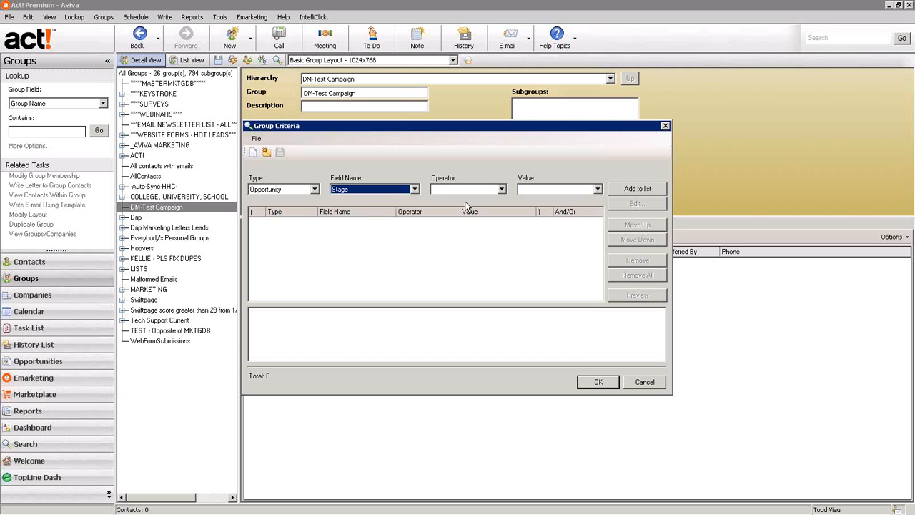
Complete the Stage criterion as Equal To (=) "Proposal - Sent", add it to the criteria list, and preview the matching contacts.
left_click(501, 189)
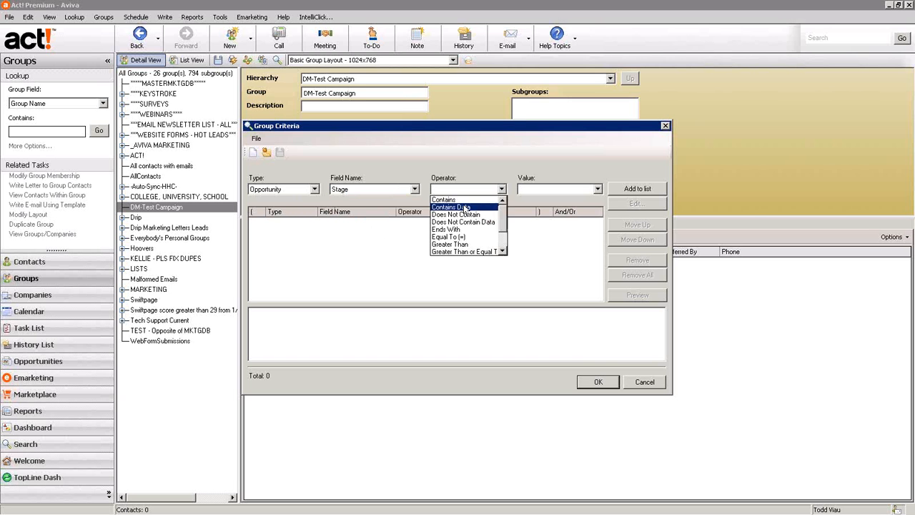
left_click(449, 237)
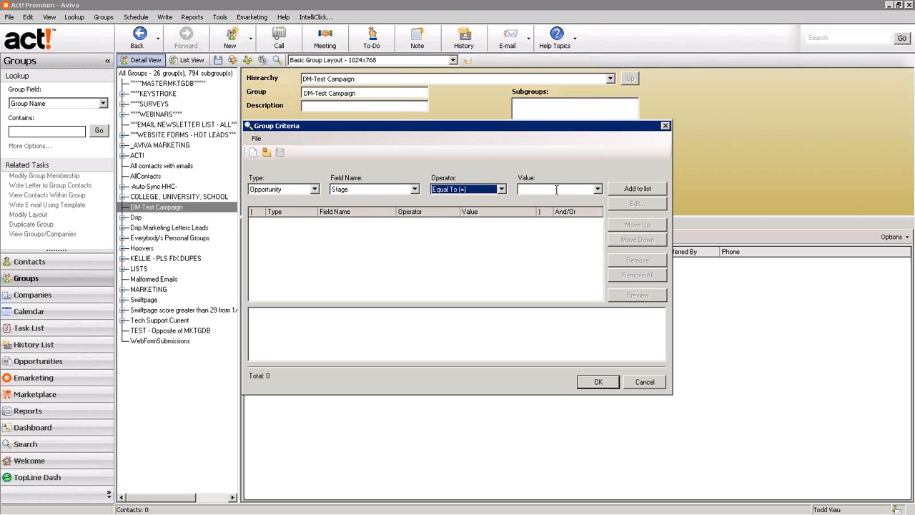
left_click(598, 189)
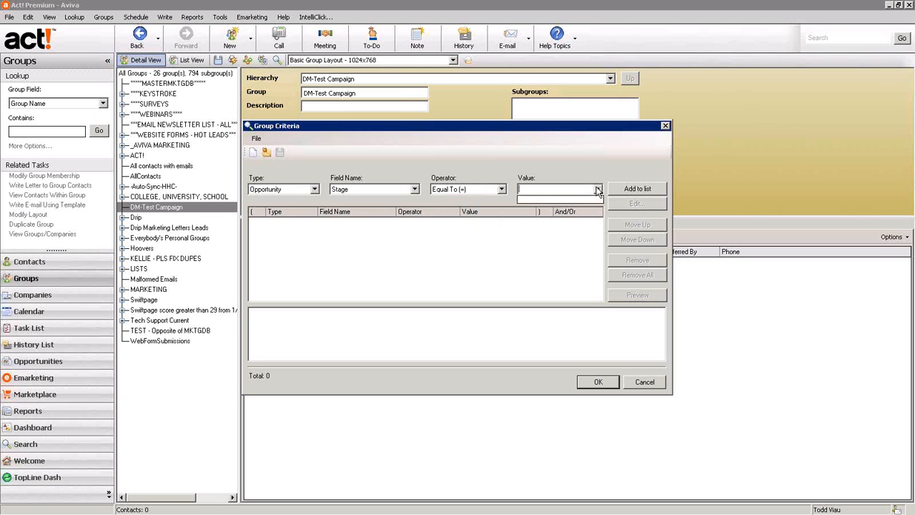
left_click(598, 190)
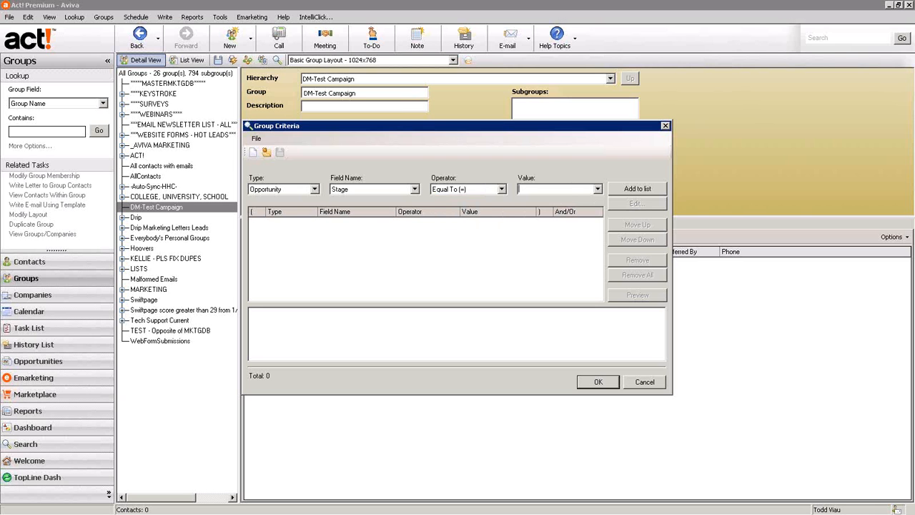
type("Proposal - Sent")
left_click(637, 189)
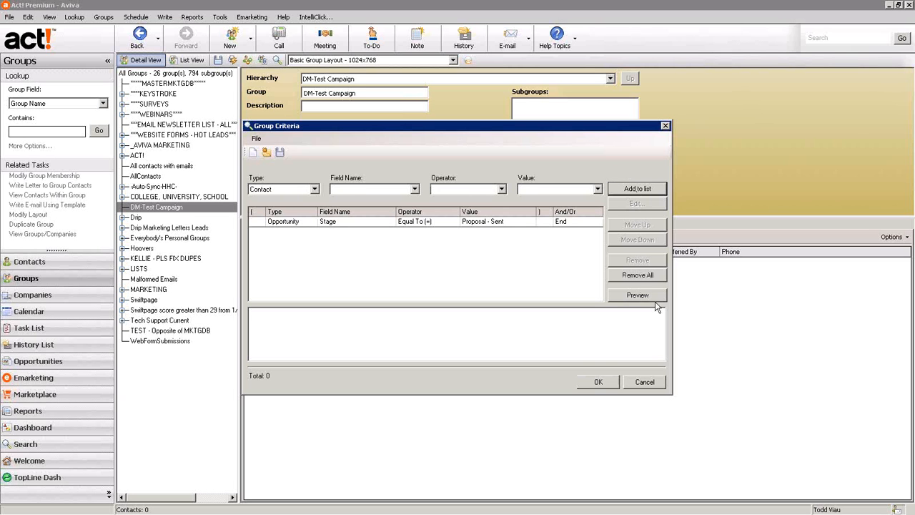
left_click(644, 296)
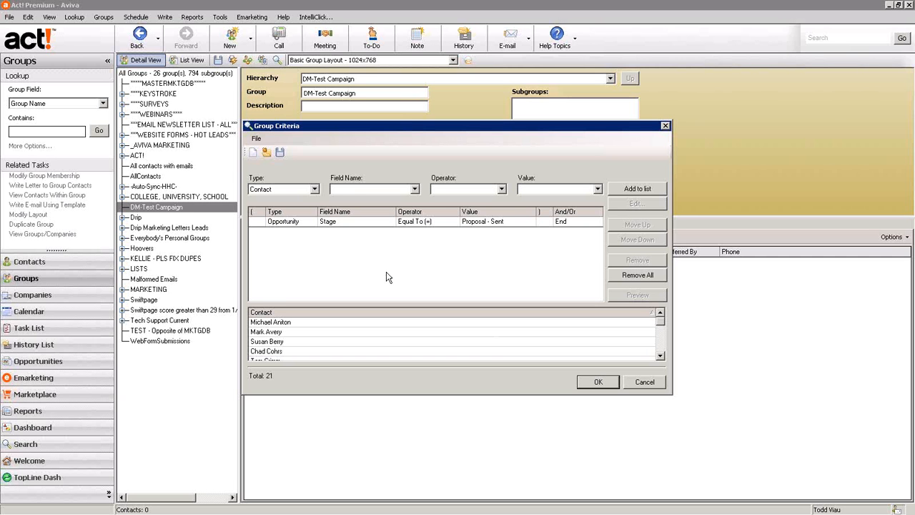
Start a second membership criterion for the group, using the Opportunity type and the Status field.
left_click(315, 188)
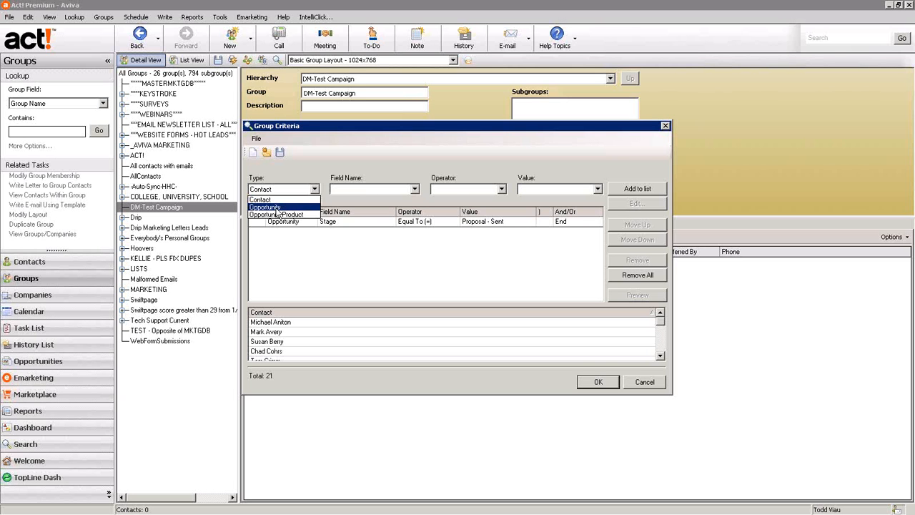
left_click(276, 208)
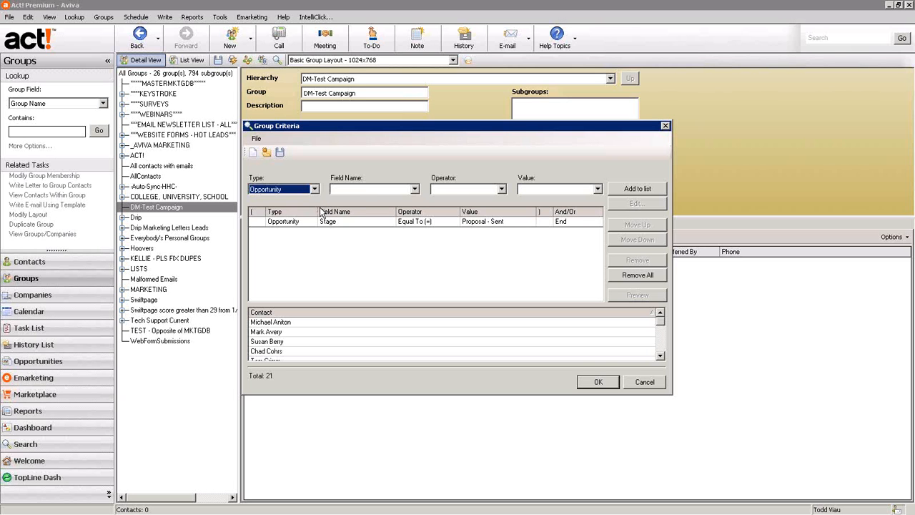
left_click(413, 190)
scroll(418, 223, "up", 5)
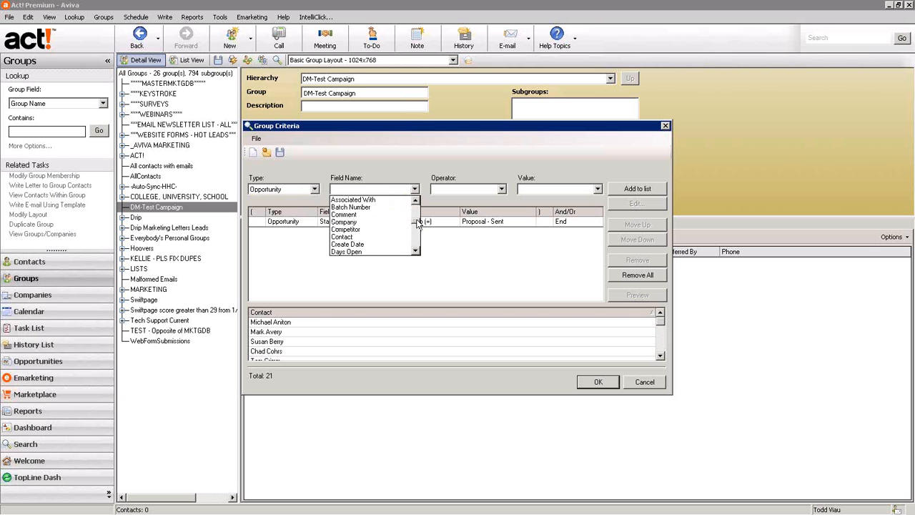
scroll(418, 229, "down", 3)
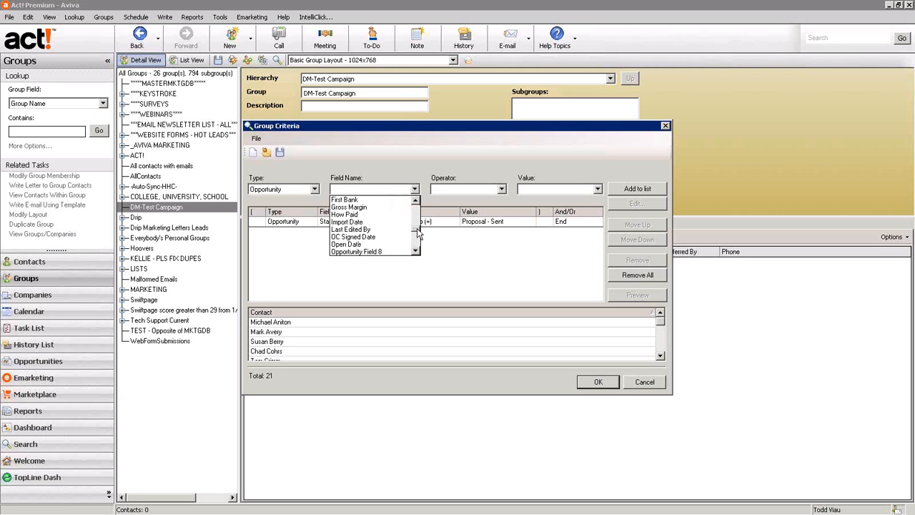
scroll(417, 235, "down", 7)
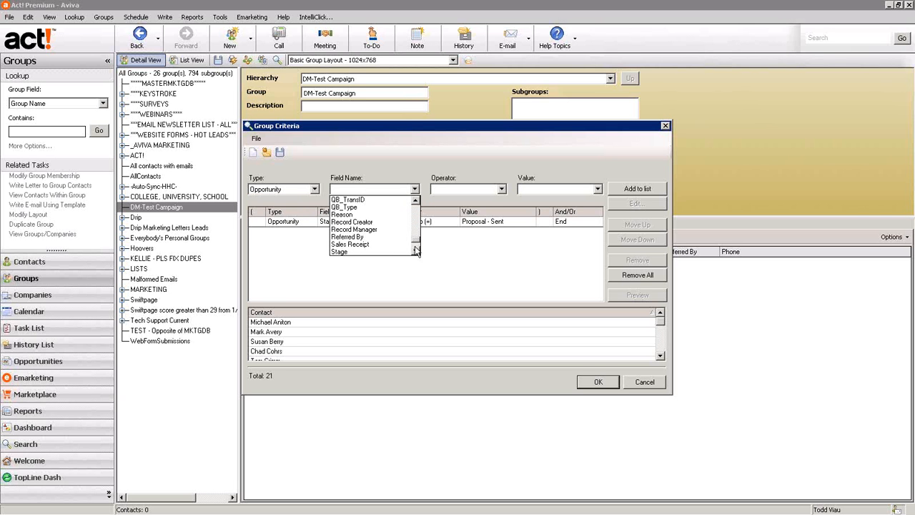
scroll(417, 250, "down", 3)
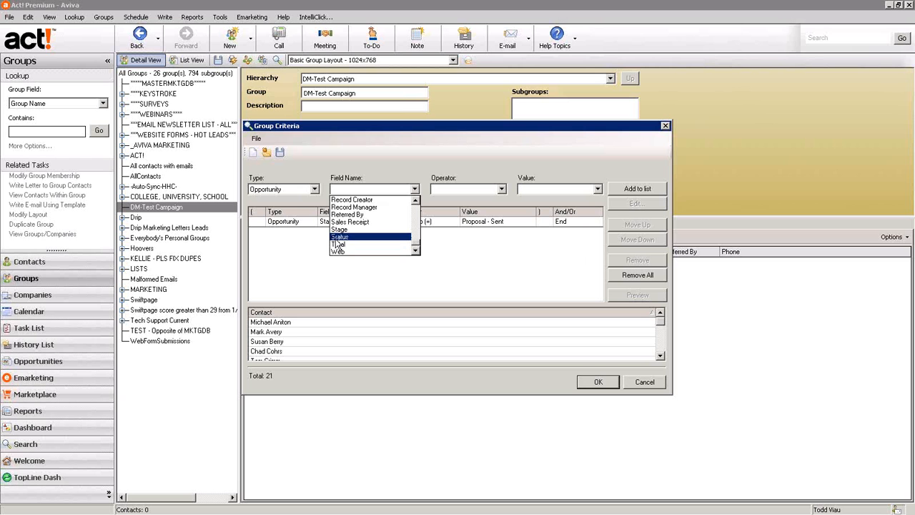
left_click(338, 239)
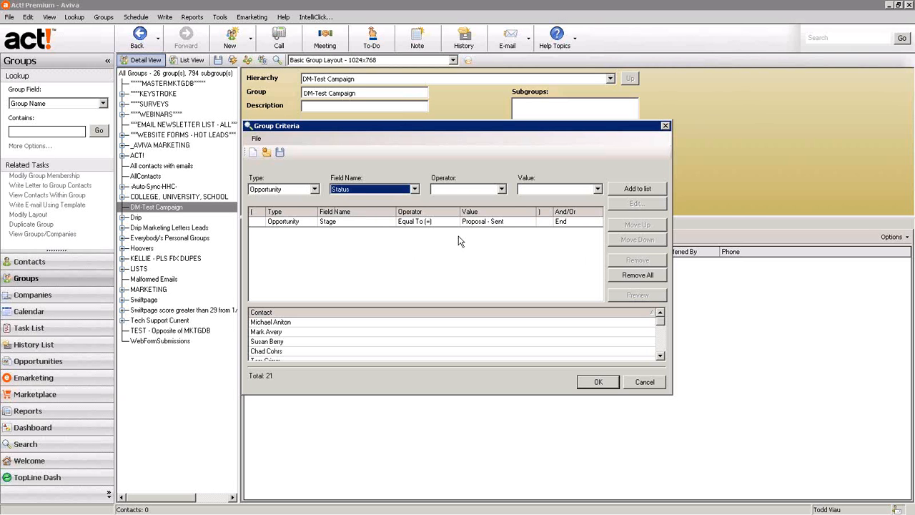
Try the Not Equal To (!=) operator for the Status criterion and check which values are offered.
left_click(501, 189)
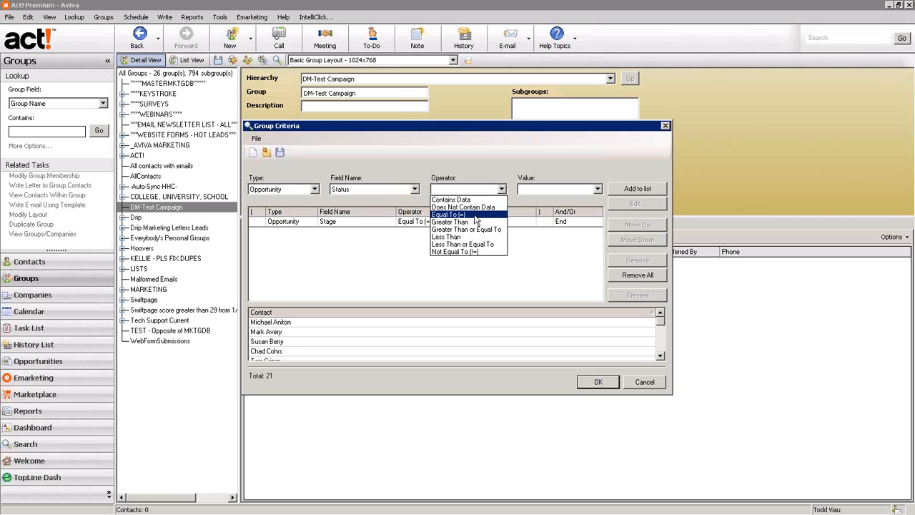
left_click(454, 251)
left_click(598, 190)
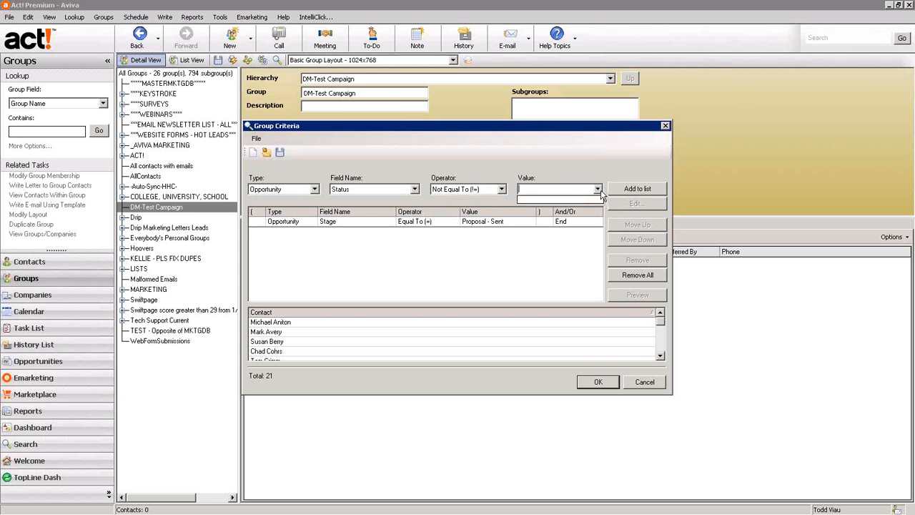
left_click(599, 190)
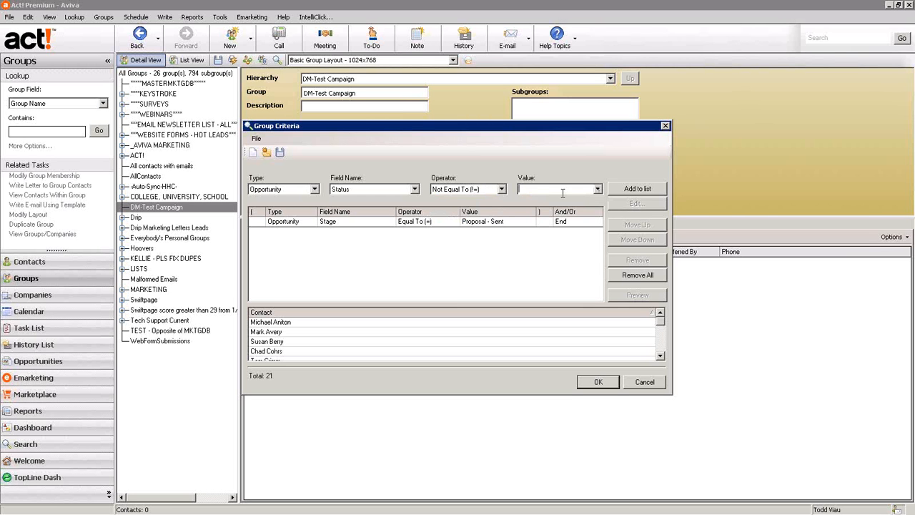
Complete the Status criterion as Equal To (=) 0 and add it to the criteria list.
left_click(502, 189)
left_click(469, 214)
type("O")
left_click(637, 190)
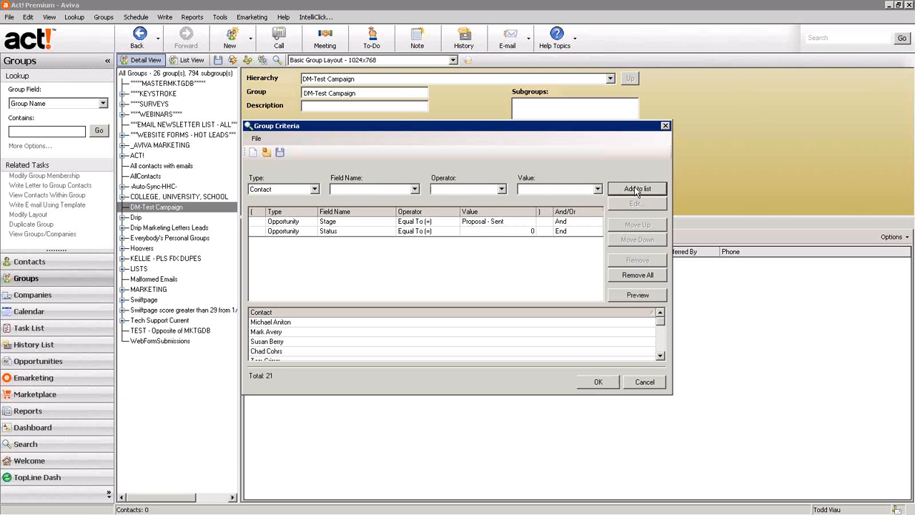
Preview the contacts matching both criteria and save the dynamic membership definition of the DM-Test Campaign group.
left_click(638, 295)
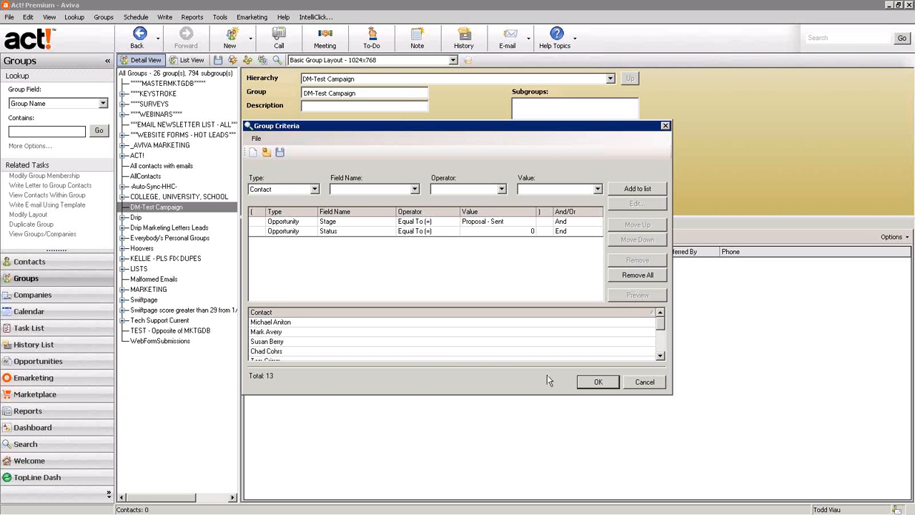
left_click(593, 383)
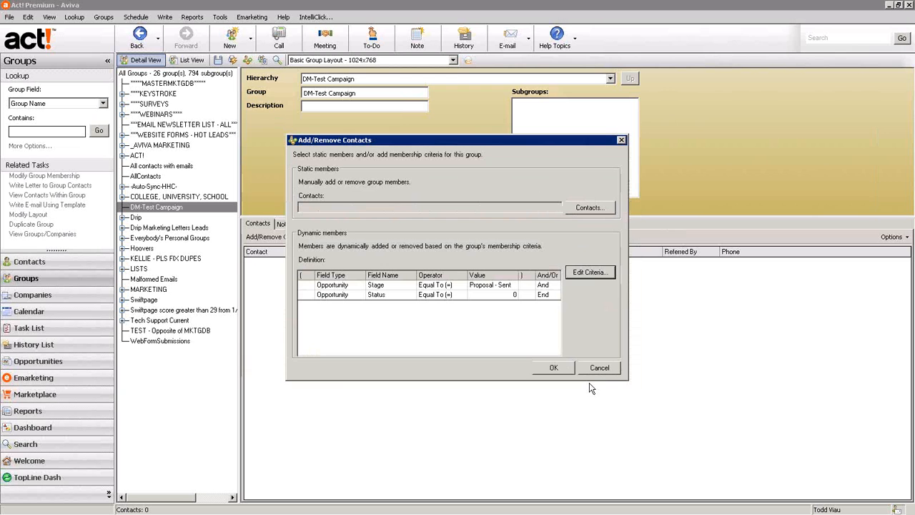
left_click(553, 369)
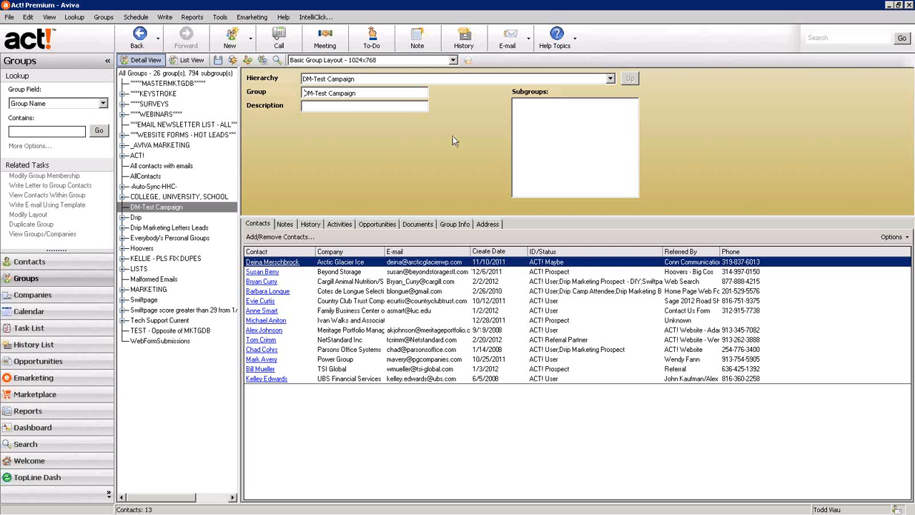
In Swiftpage emarketing's drip marketing campaigns, start syncing contacts for DM-Demo Campaign with the Sync to Group method.
left_click(469, 60)
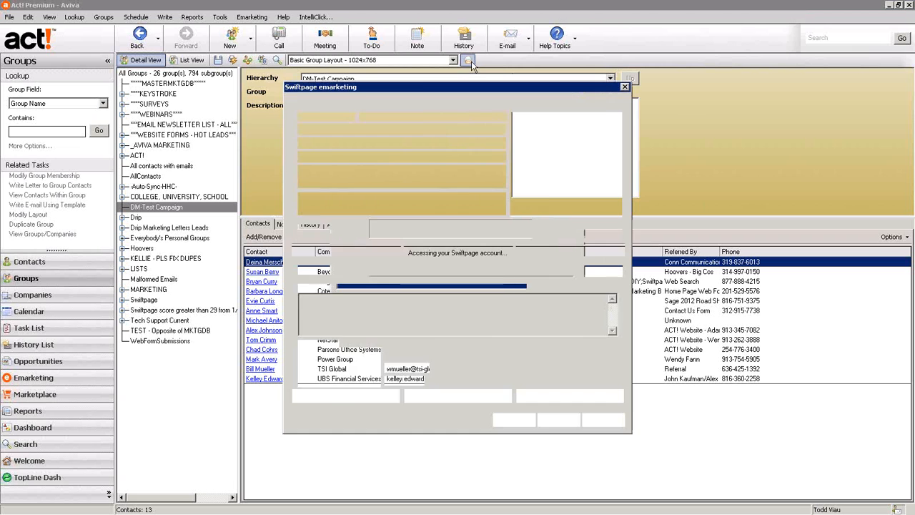
left_click(382, 104)
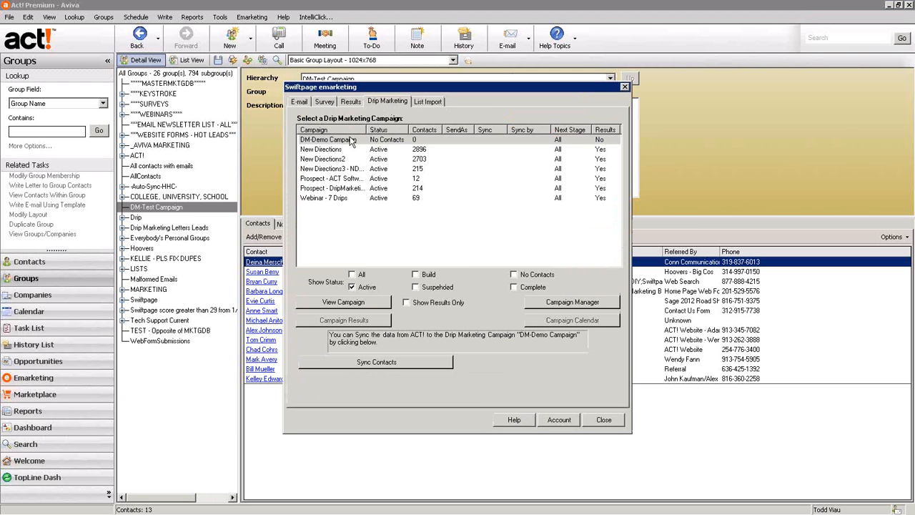
left_click(329, 141)
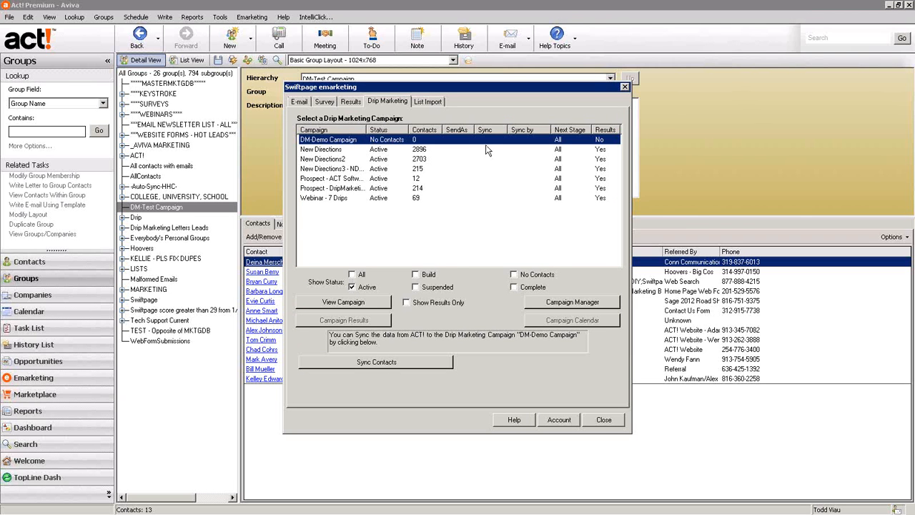
left_click(378, 363)
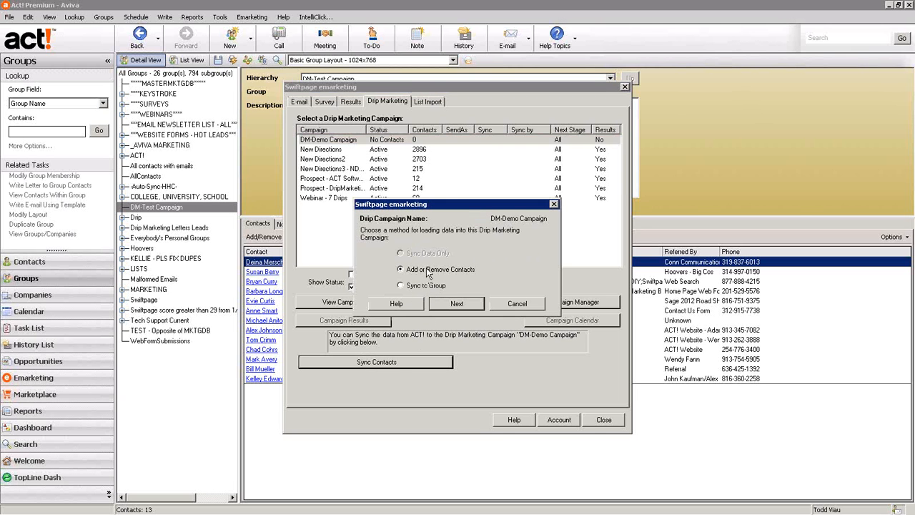
left_click(414, 288)
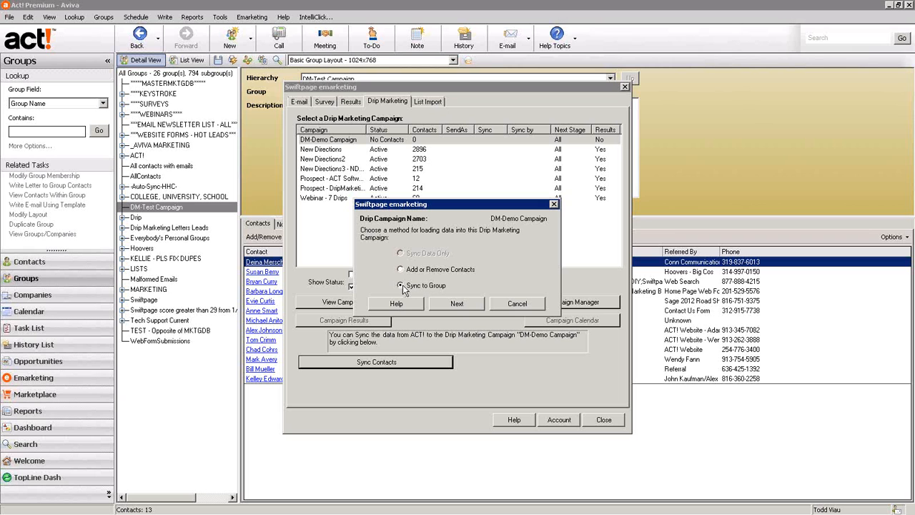
left_click(450, 305)
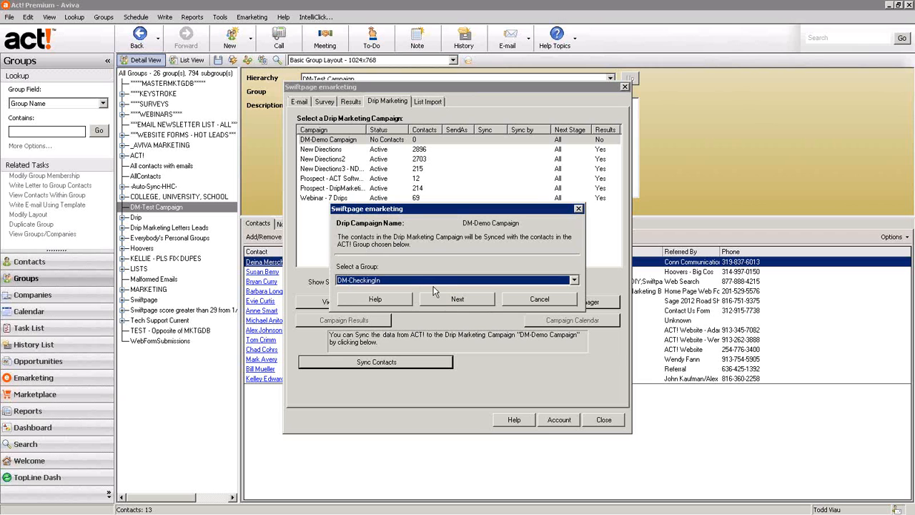
Choose DM-Test Campaign as the group to sync and finish the sync, adding new contacts to DM-Demo Campaign.
left_click(573, 281)
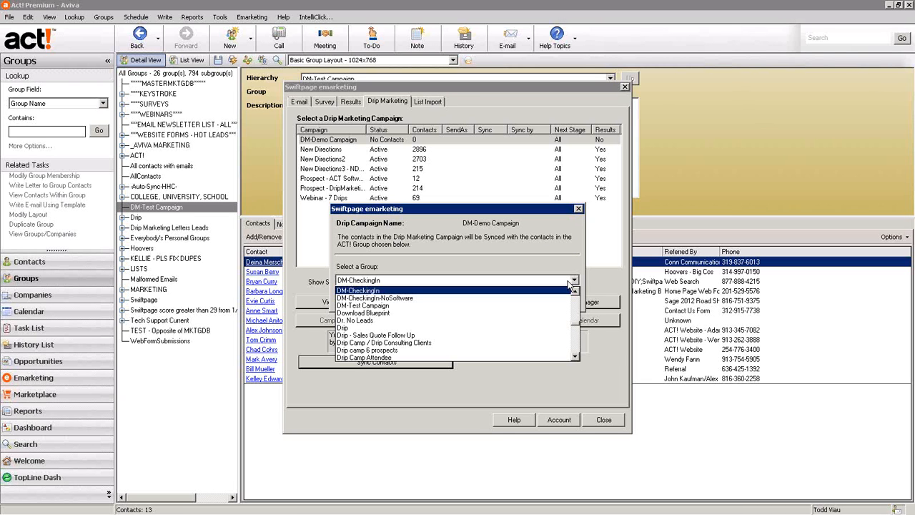
left_click(354, 308)
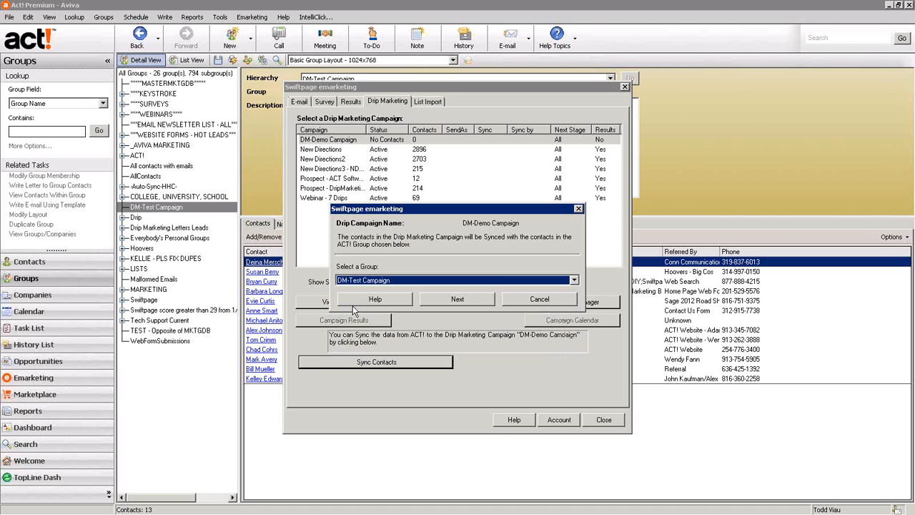
left_click(457, 300)
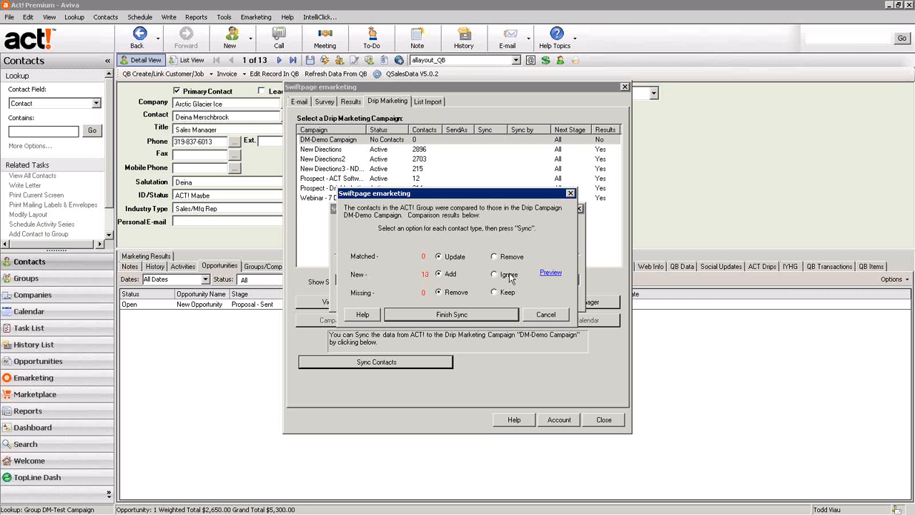
left_click(443, 317)
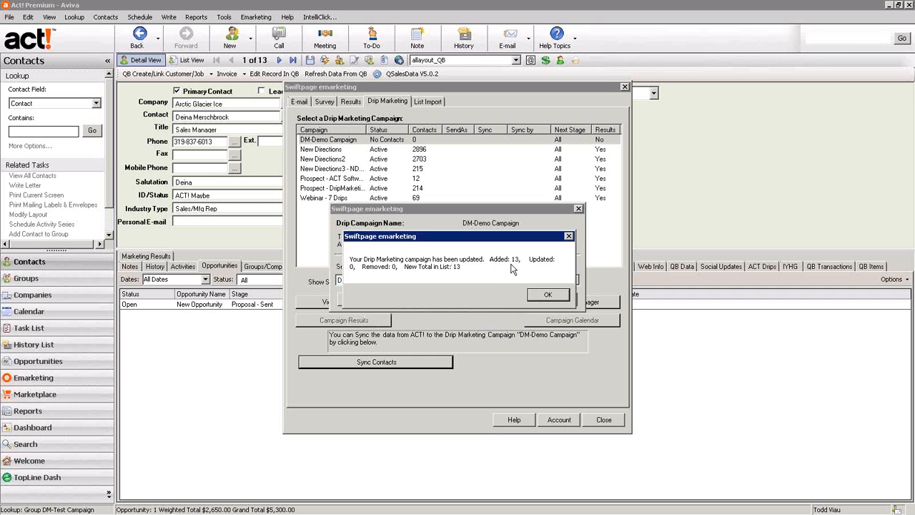
left_click(548, 294)
left_click(547, 299)
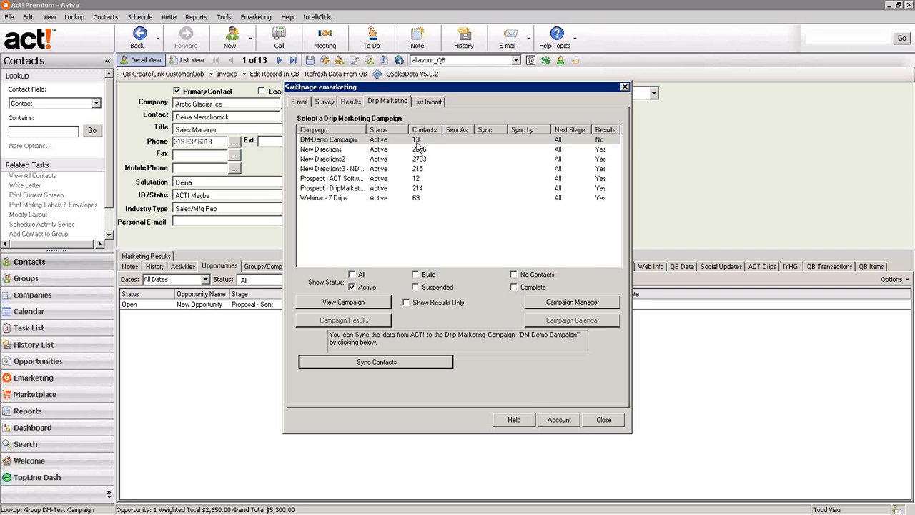
Open the Campaign Manager for the drip marketing campaigns.
left_click(567, 303)
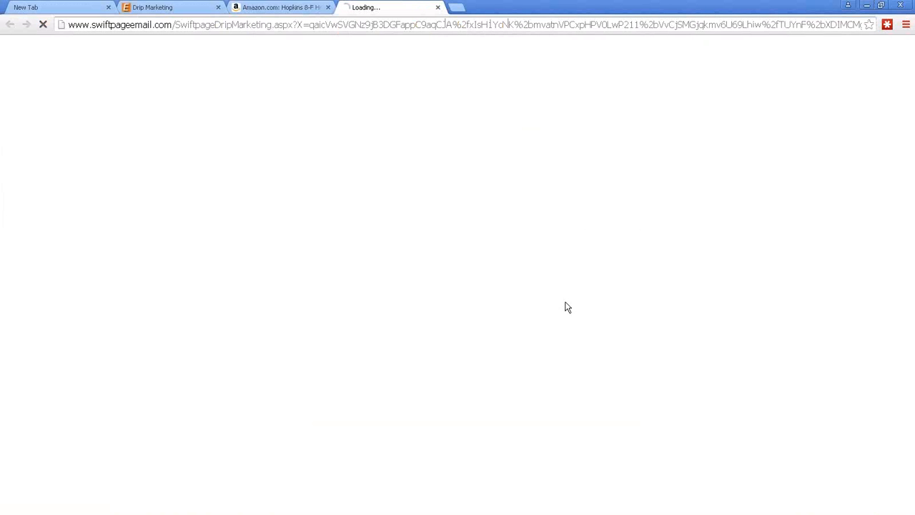